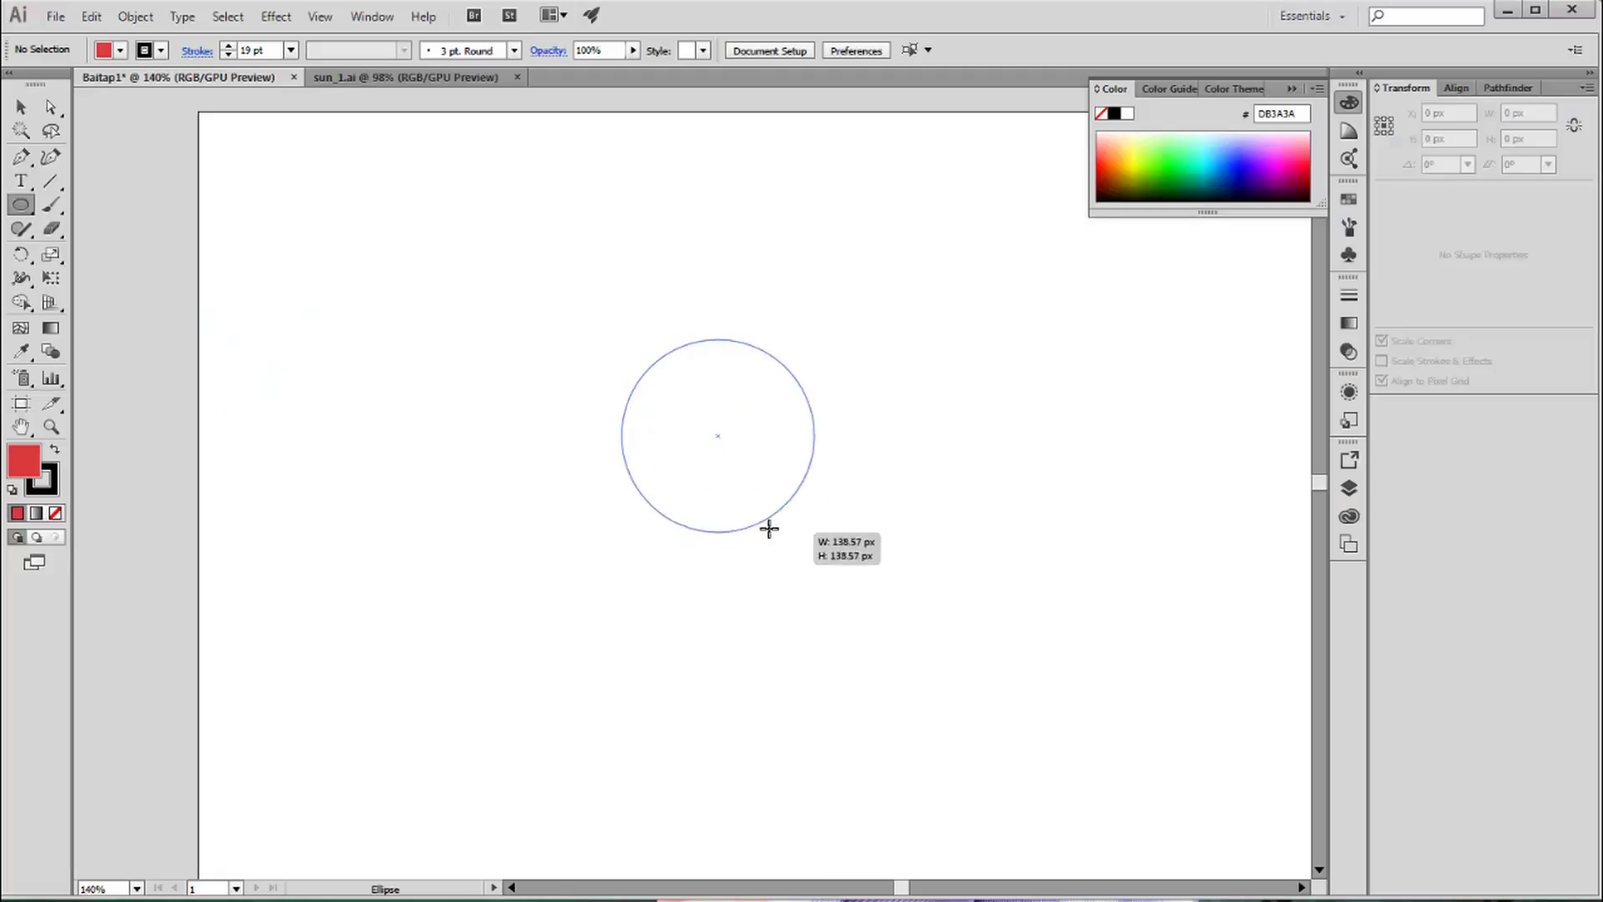
Step: Draw a 142.857 px circle near the centre of the page
drag(769, 526, 783, 539)
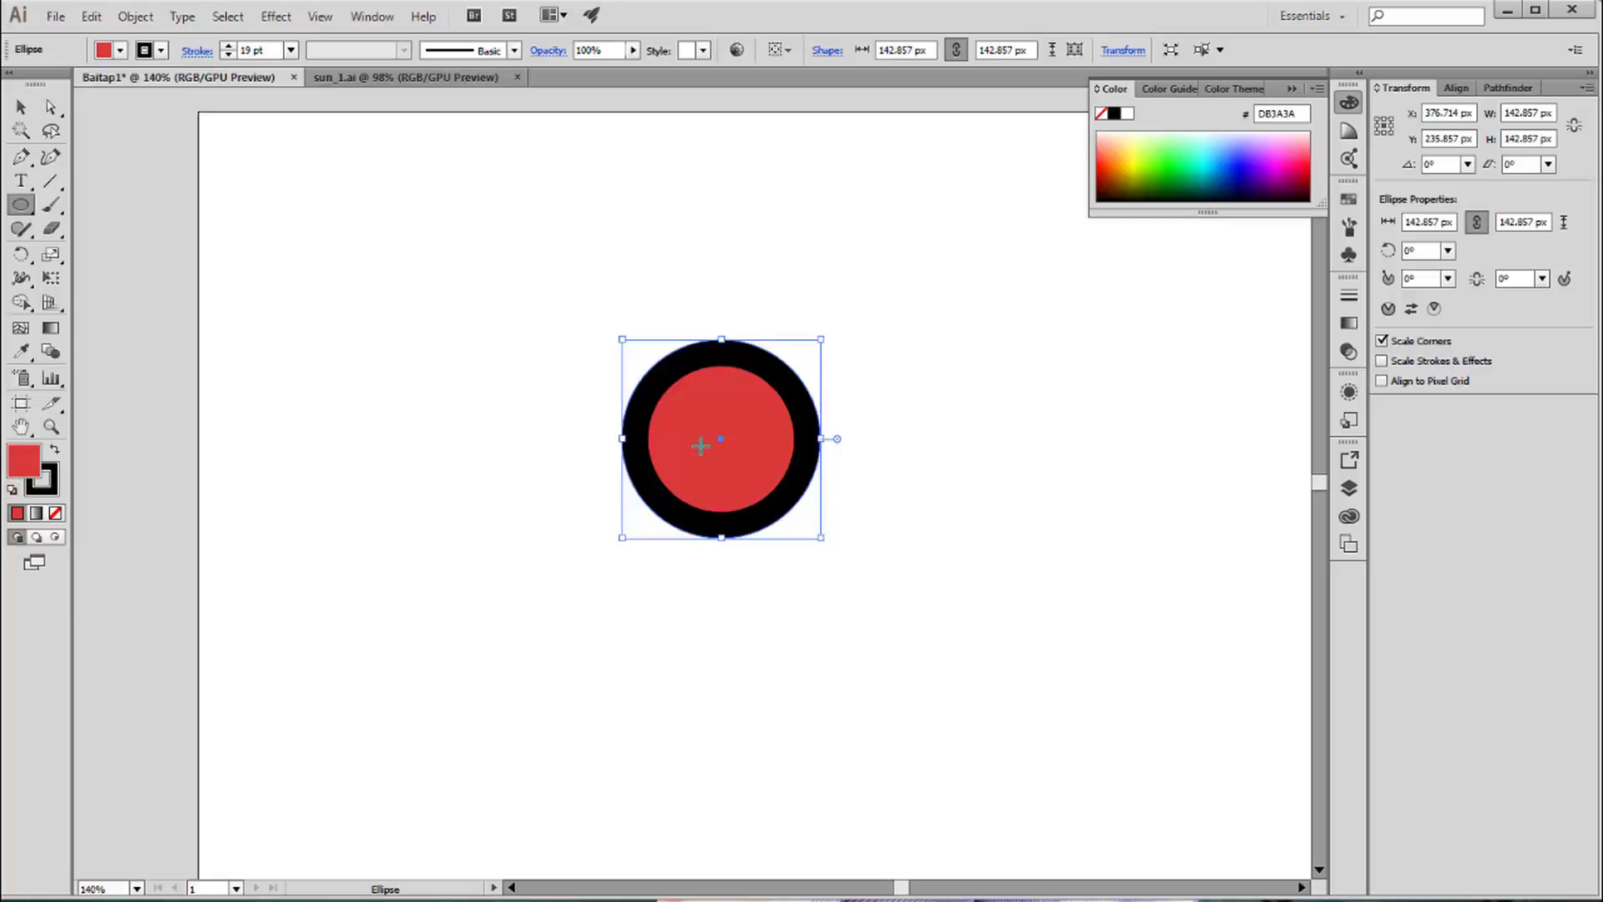
Step: Give the big circle the default white fill and thin black outline
key(v)
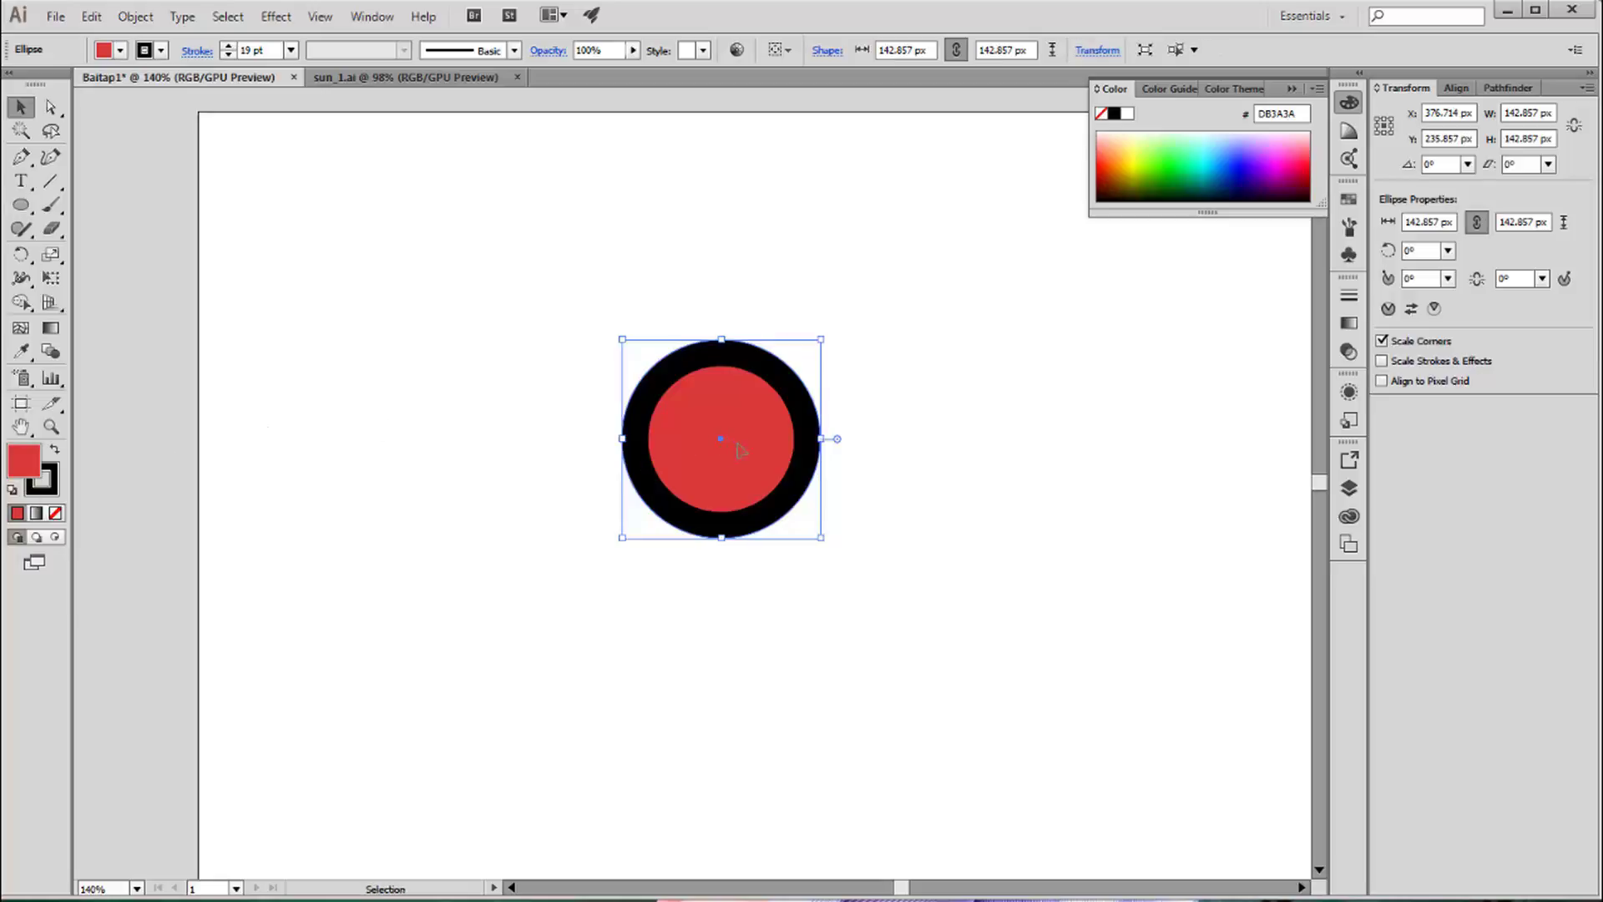
click(12, 491)
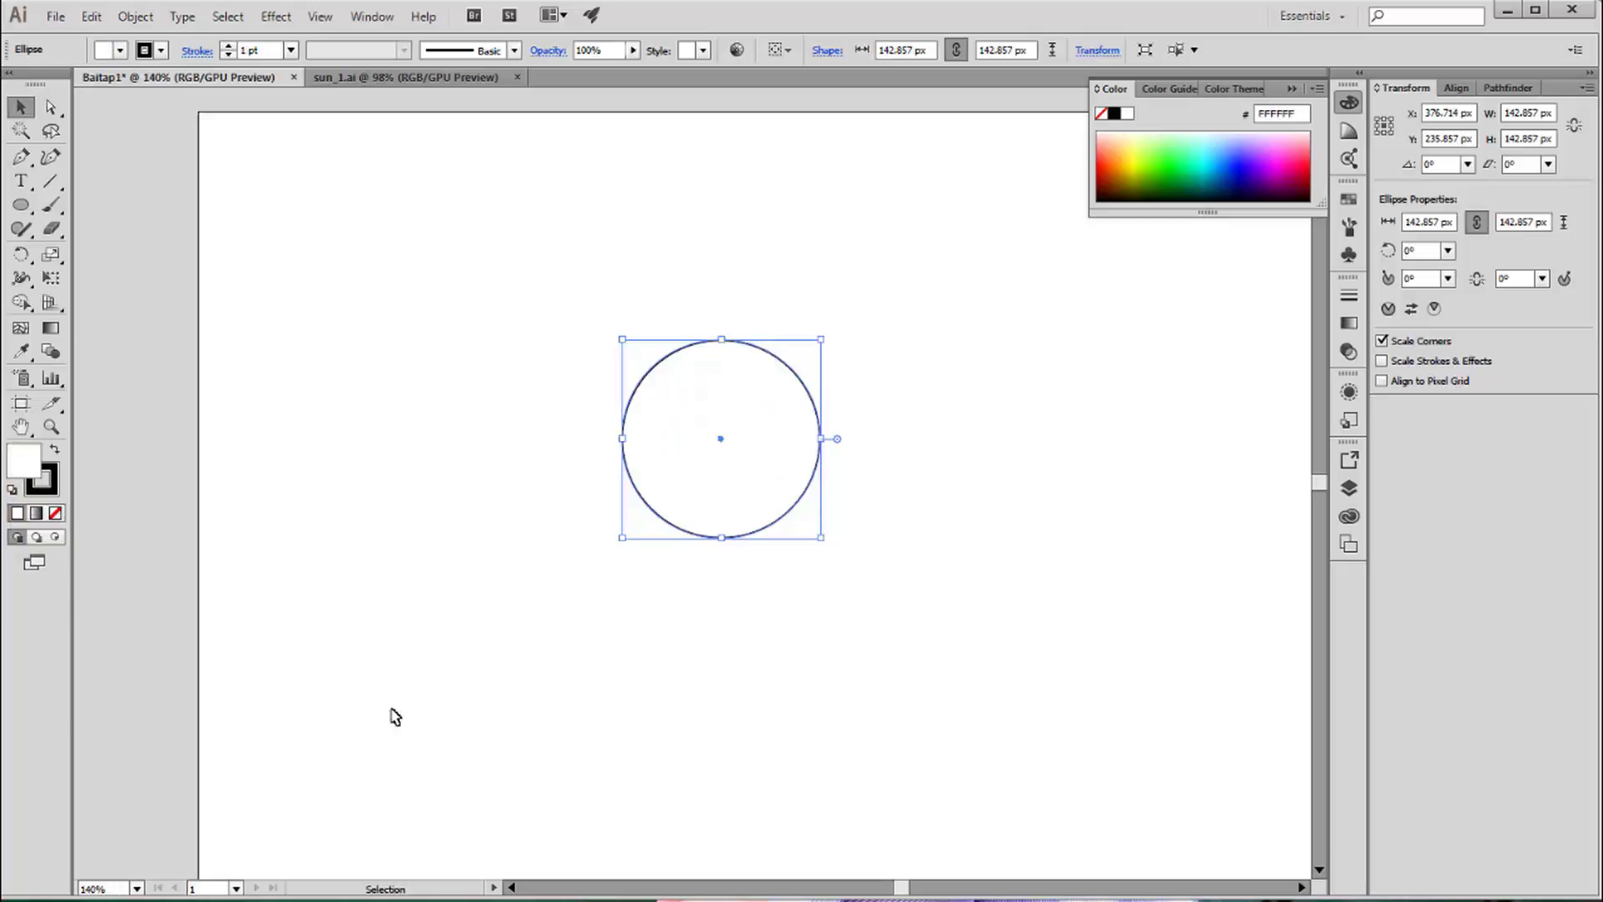
click(510, 729)
key(ctrl+Tab)
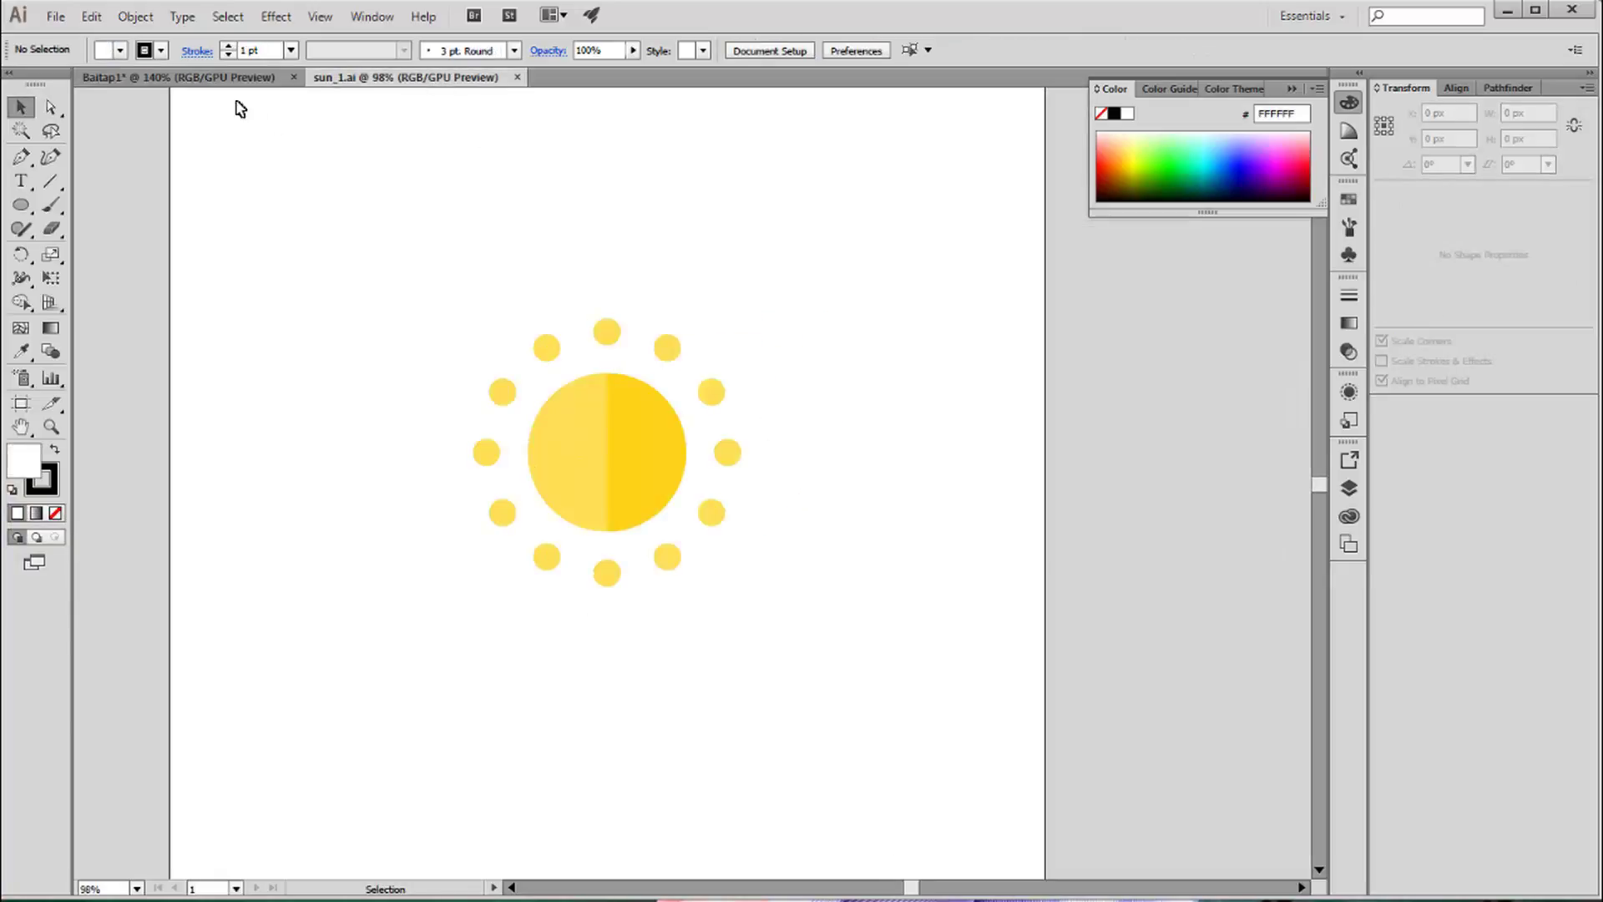
key(ctrl+Tab)
Step: Draw a small circle above the big circle
key(l)
drag(660, 262, 686, 292)
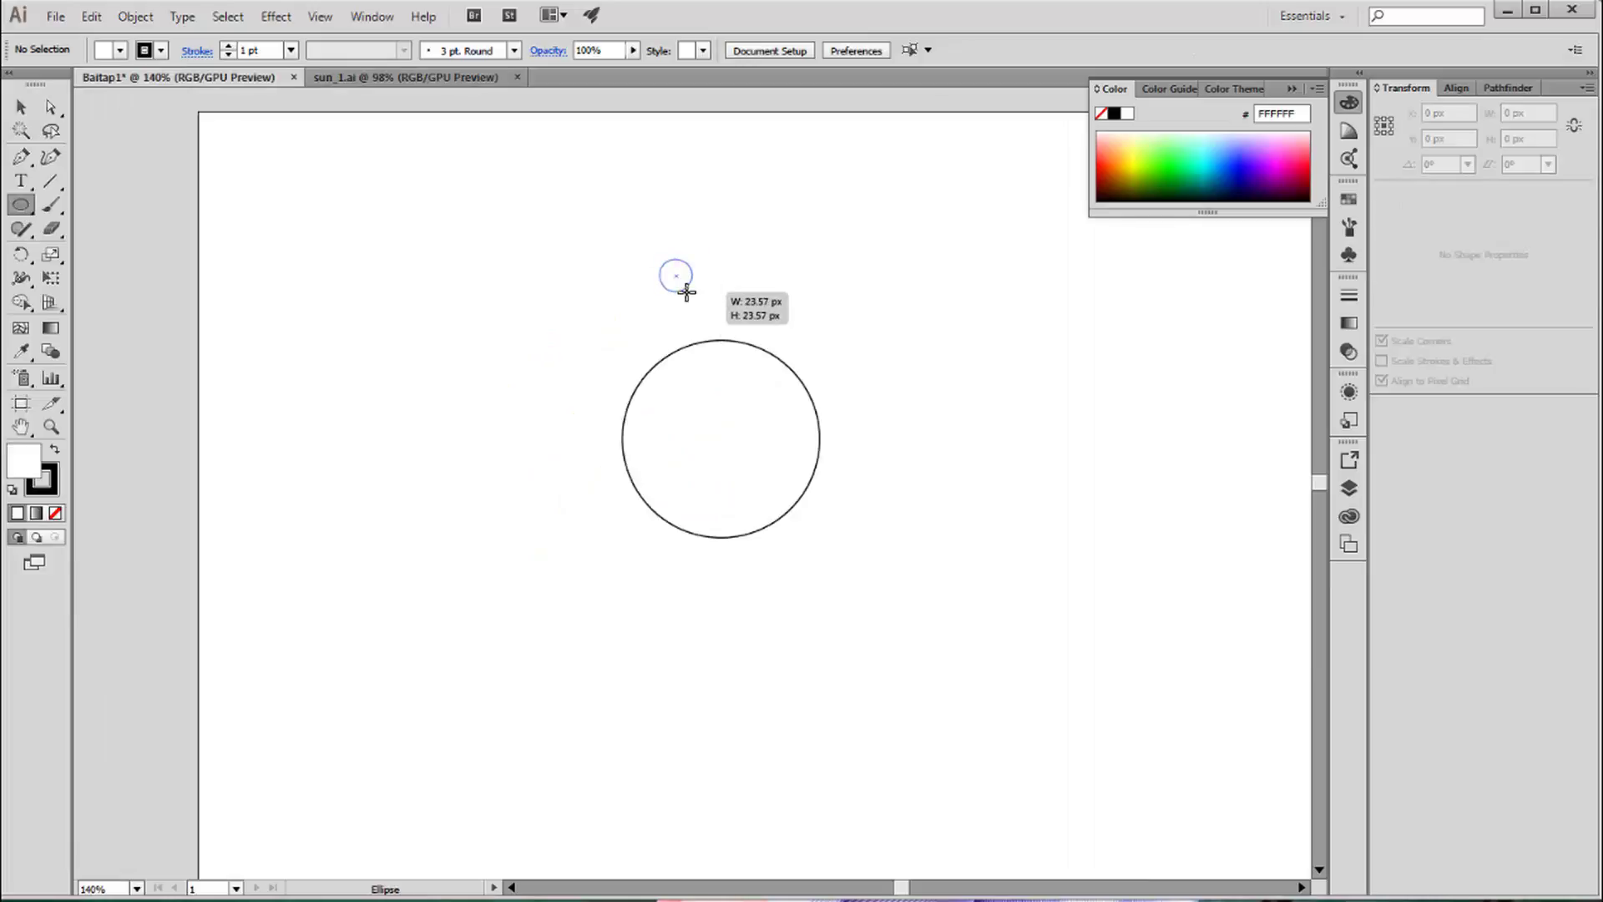
key(v)
click(763, 300)
mouse_move(677, 275)
mouse_down()
mouse_move(732, 281)
mouse_move(710, 279)
mouse_up()
Step: Centre the small circle horizontally over the big circle
click(869, 558)
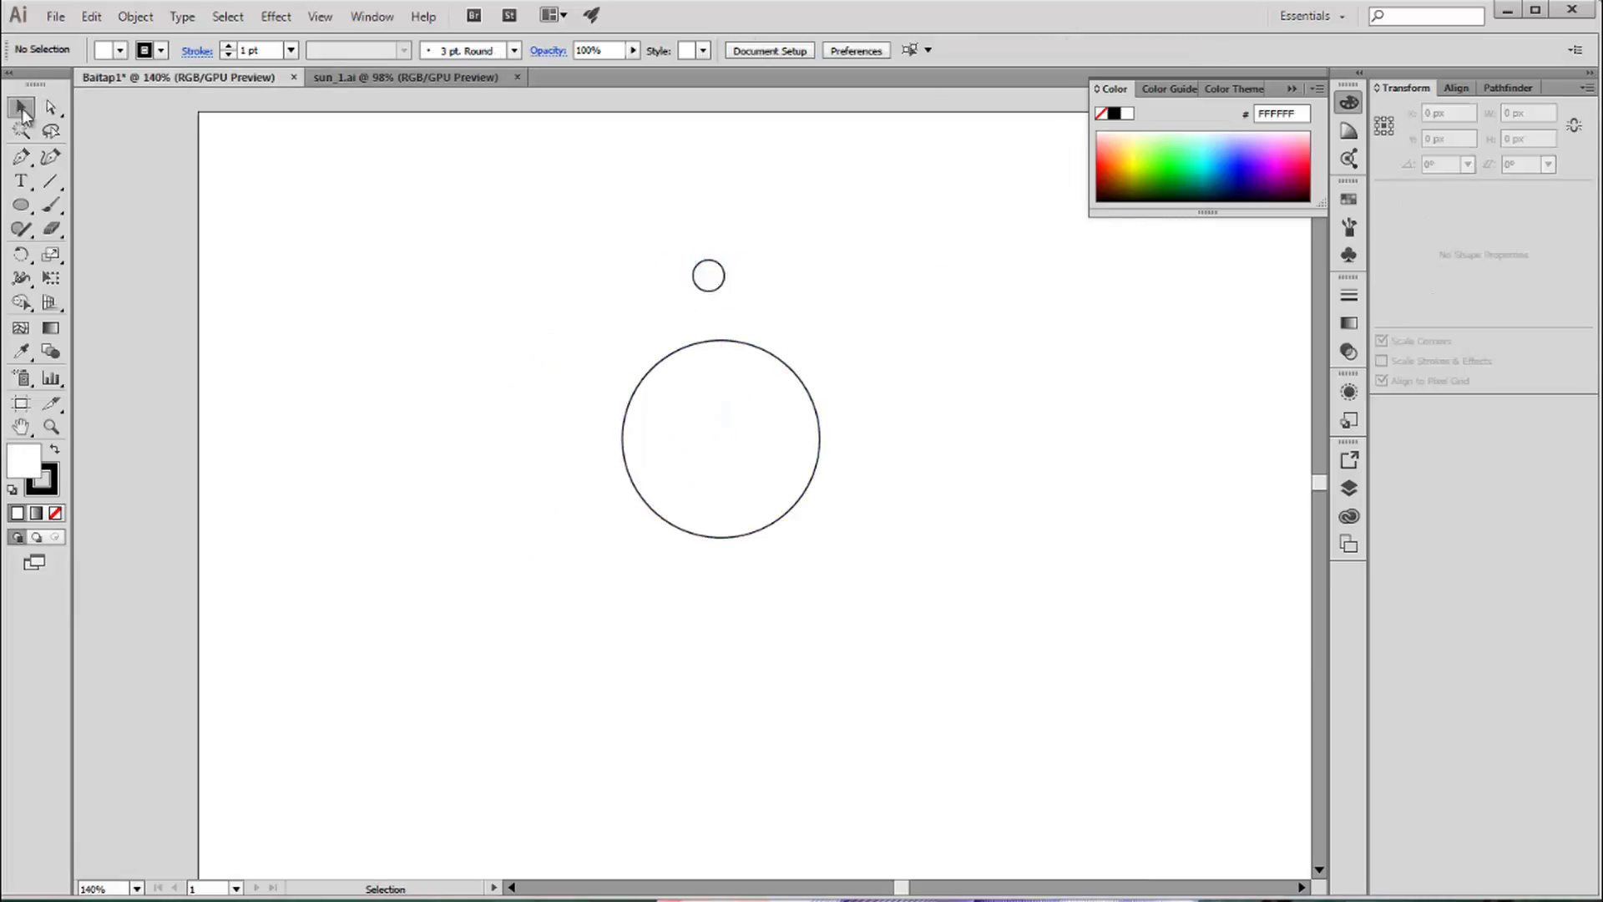
drag(953, 644, 548, 190)
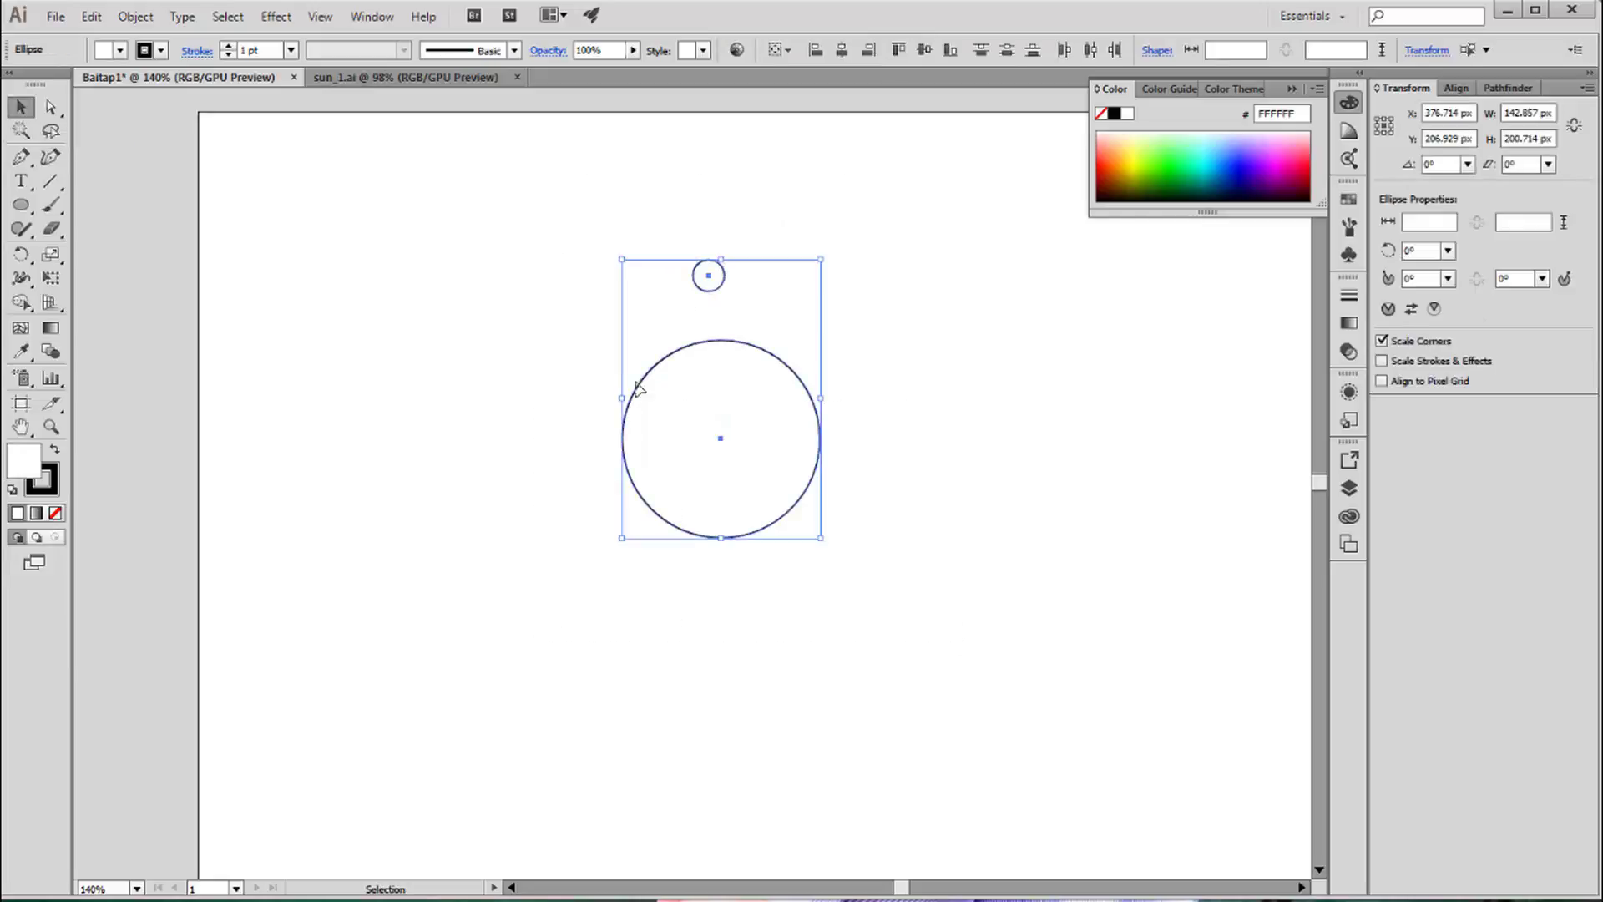
click(844, 52)
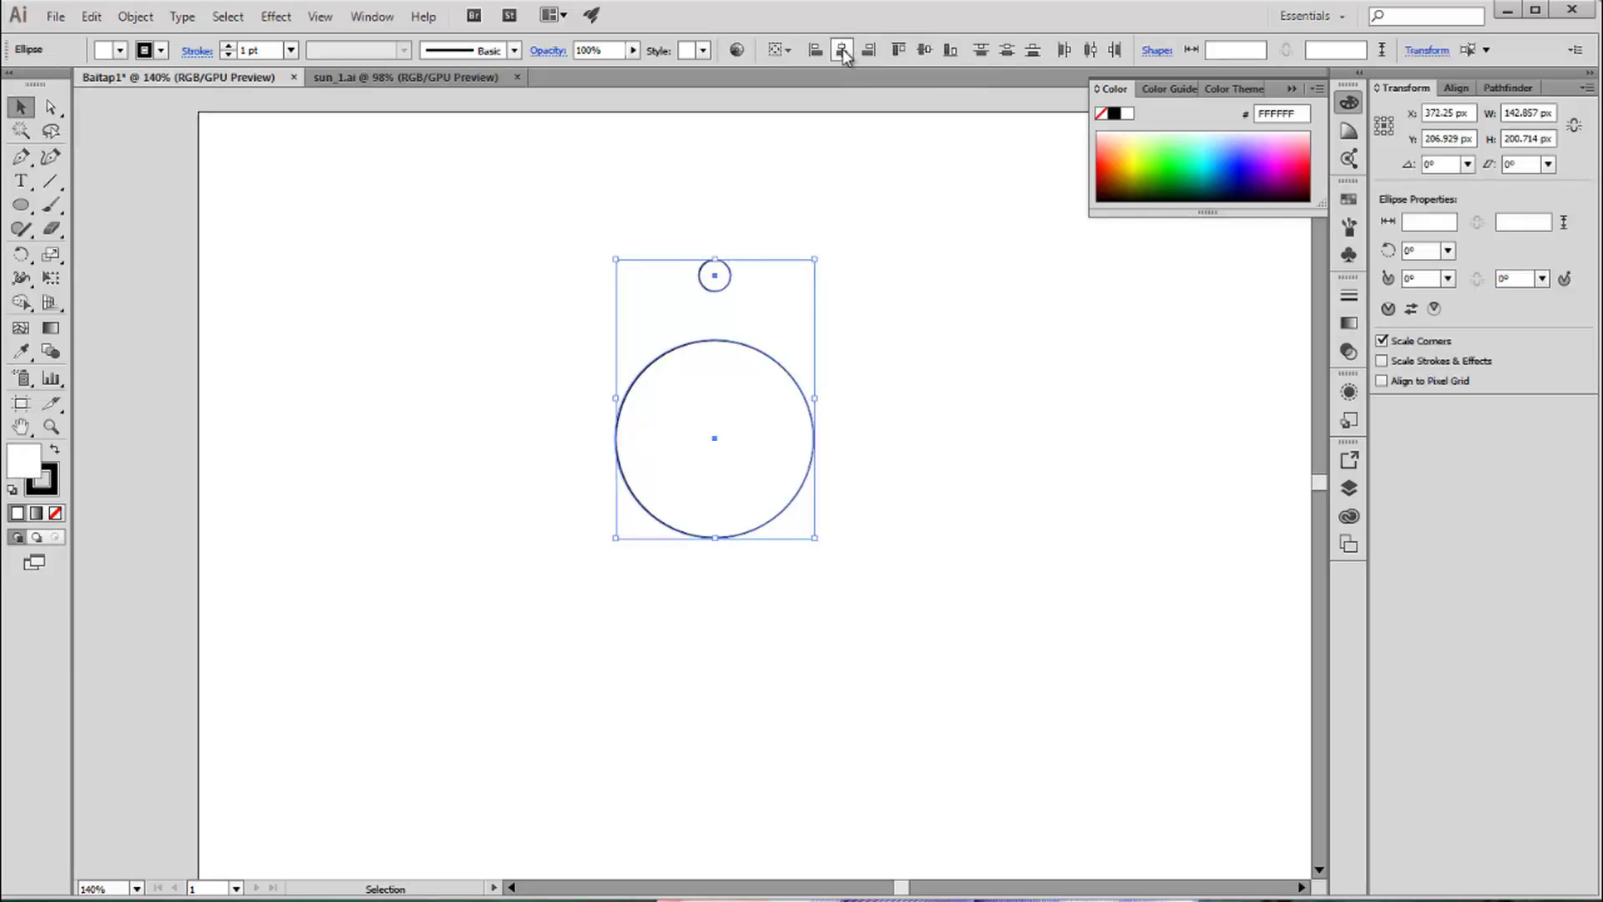
click(914, 187)
Step: Copy the small circle and place the copy beside the top one
click(718, 275)
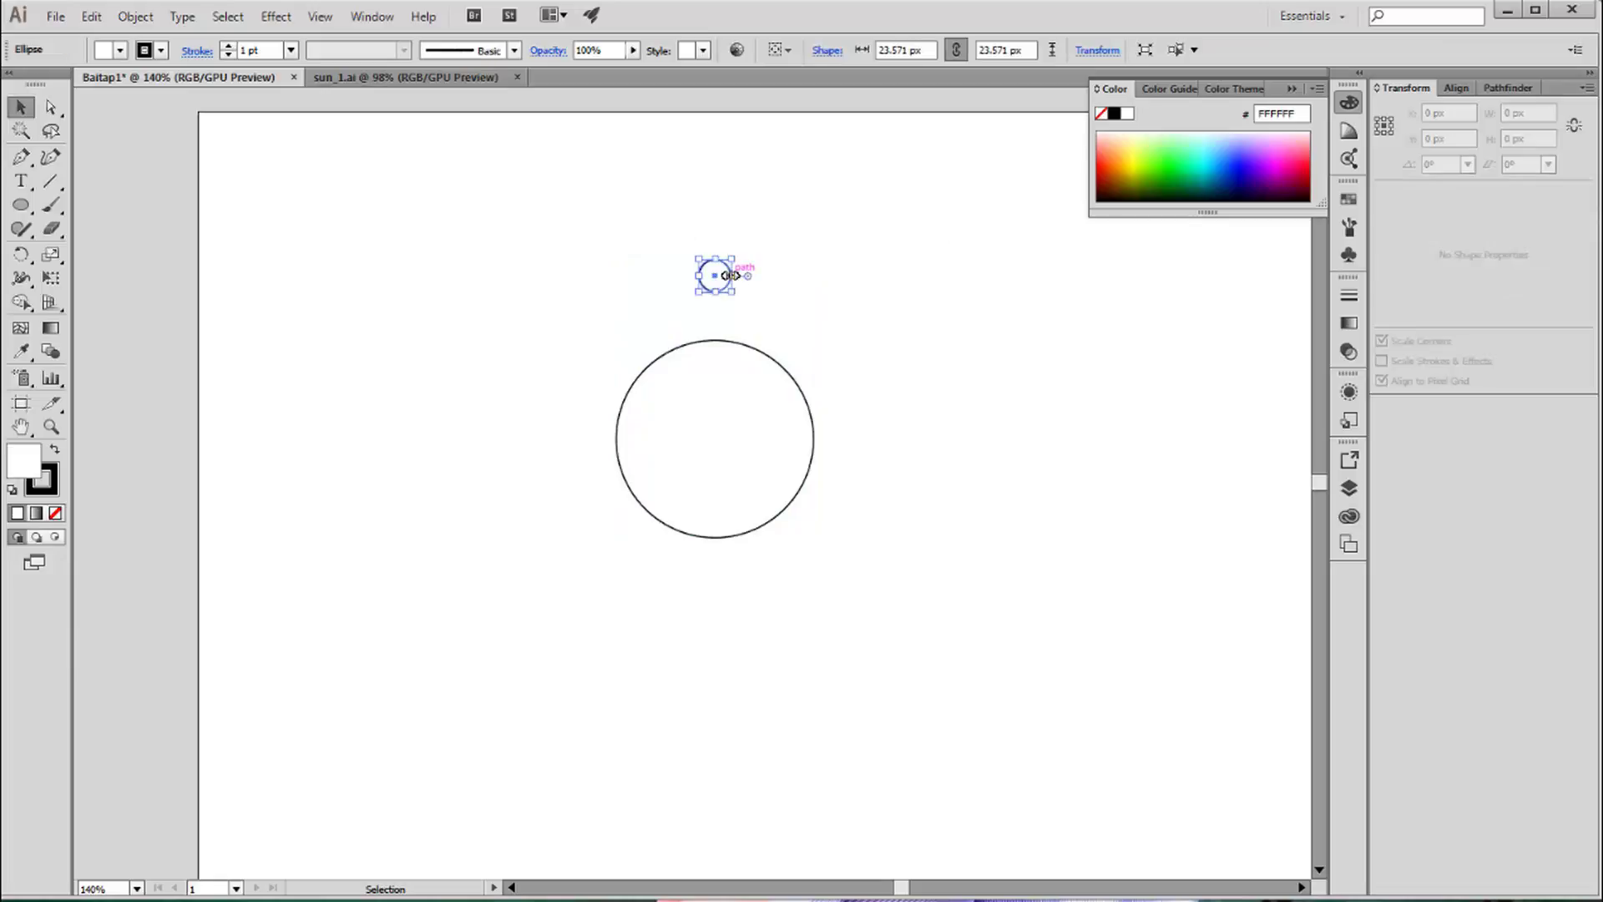
key(ctrl+c)
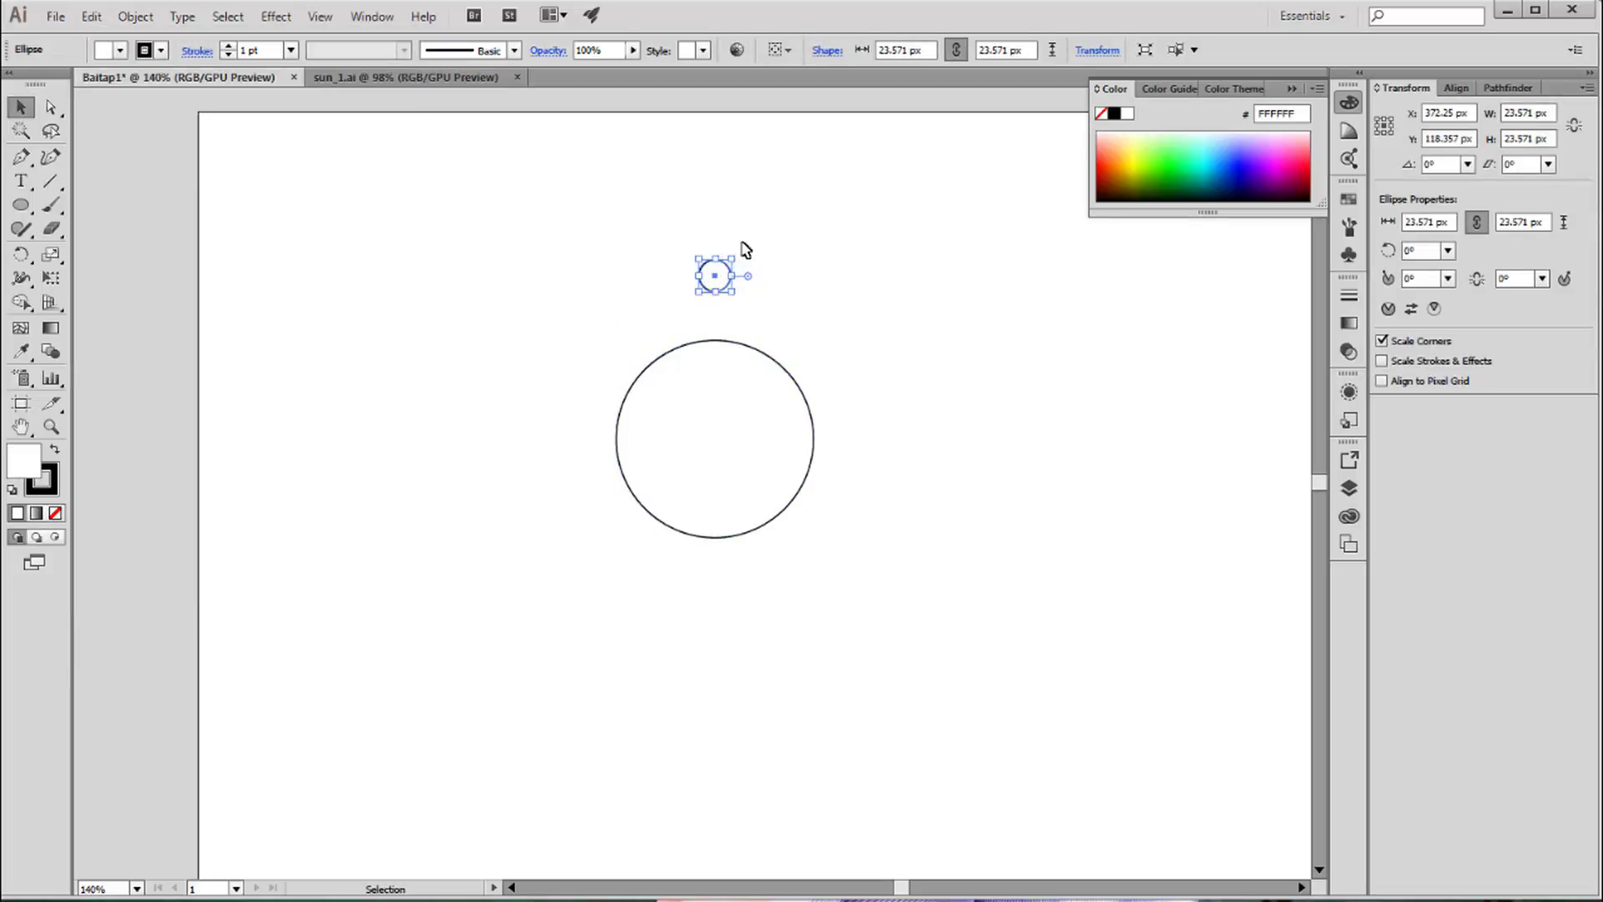
key(ctrl+v)
drag(716, 470, 800, 301)
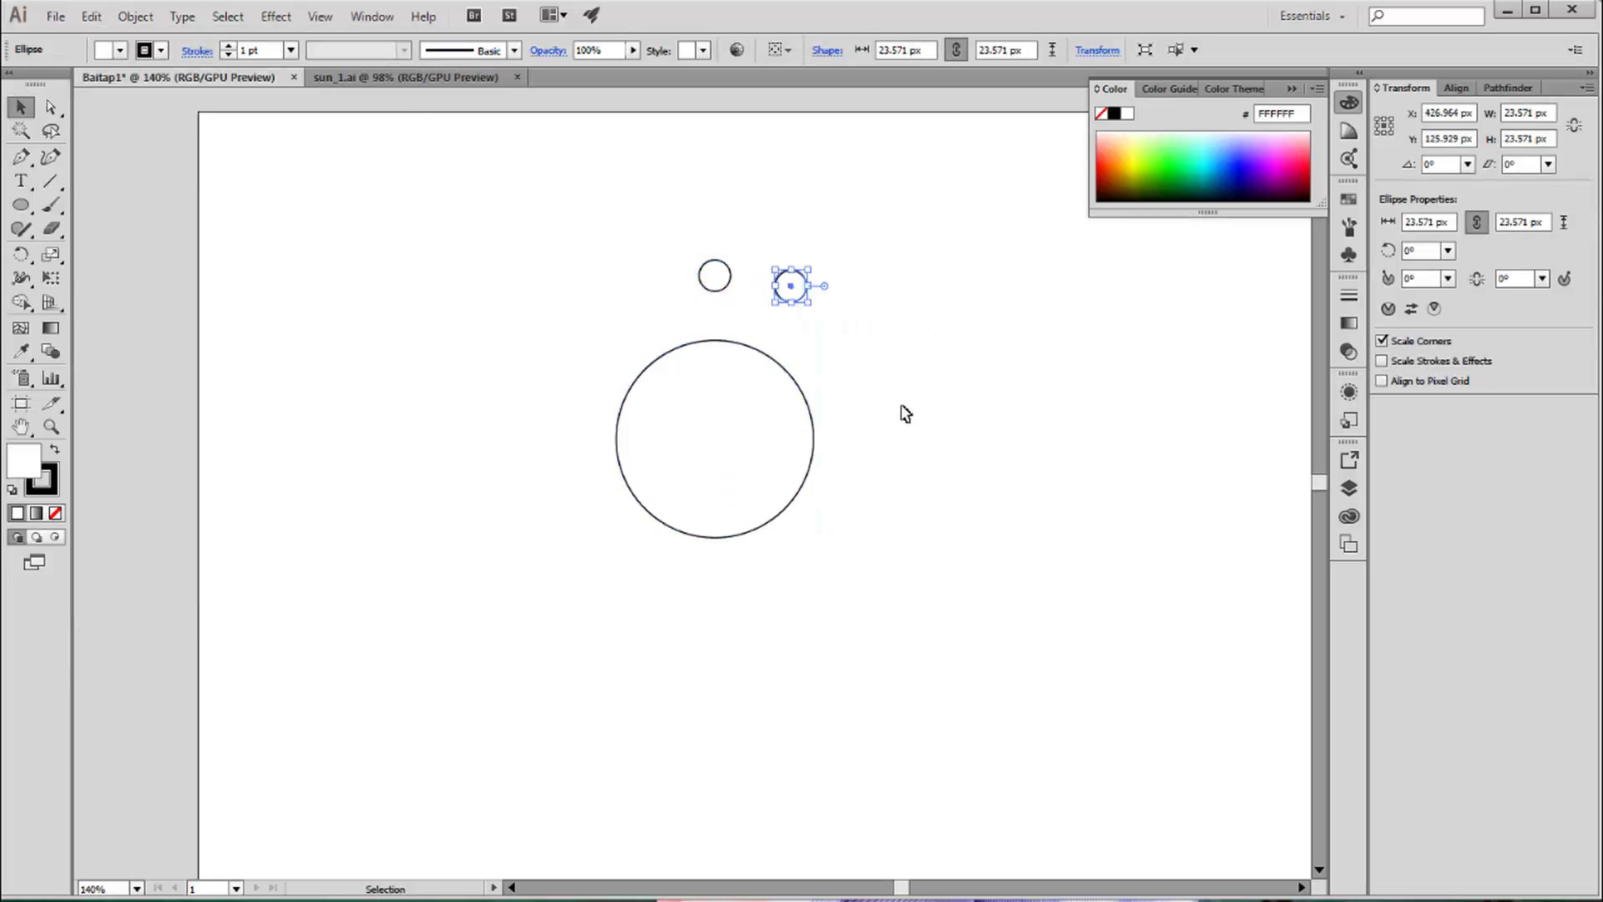
click(902, 412)
Step: Place several more small circle copies around the big circle
click(801, 302)
mouse_move(804, 289)
alt+mouse_down()
mouse_move(873, 290)
mouse_move(877, 491)
mouse_move(803, 608)
mouse_move(614, 608)
mouse_move(535, 513)
mouse_move(531, 419)
alt+mouse_up()
click(938, 436)
mouse_move(531, 420)
alt+mouse_down()
mouse_move(568, 351)
mouse_move(621, 306)
alt+mouse_up()
Step: Compare the drawing against the finished sun in sun_1.ai
click(493, 77)
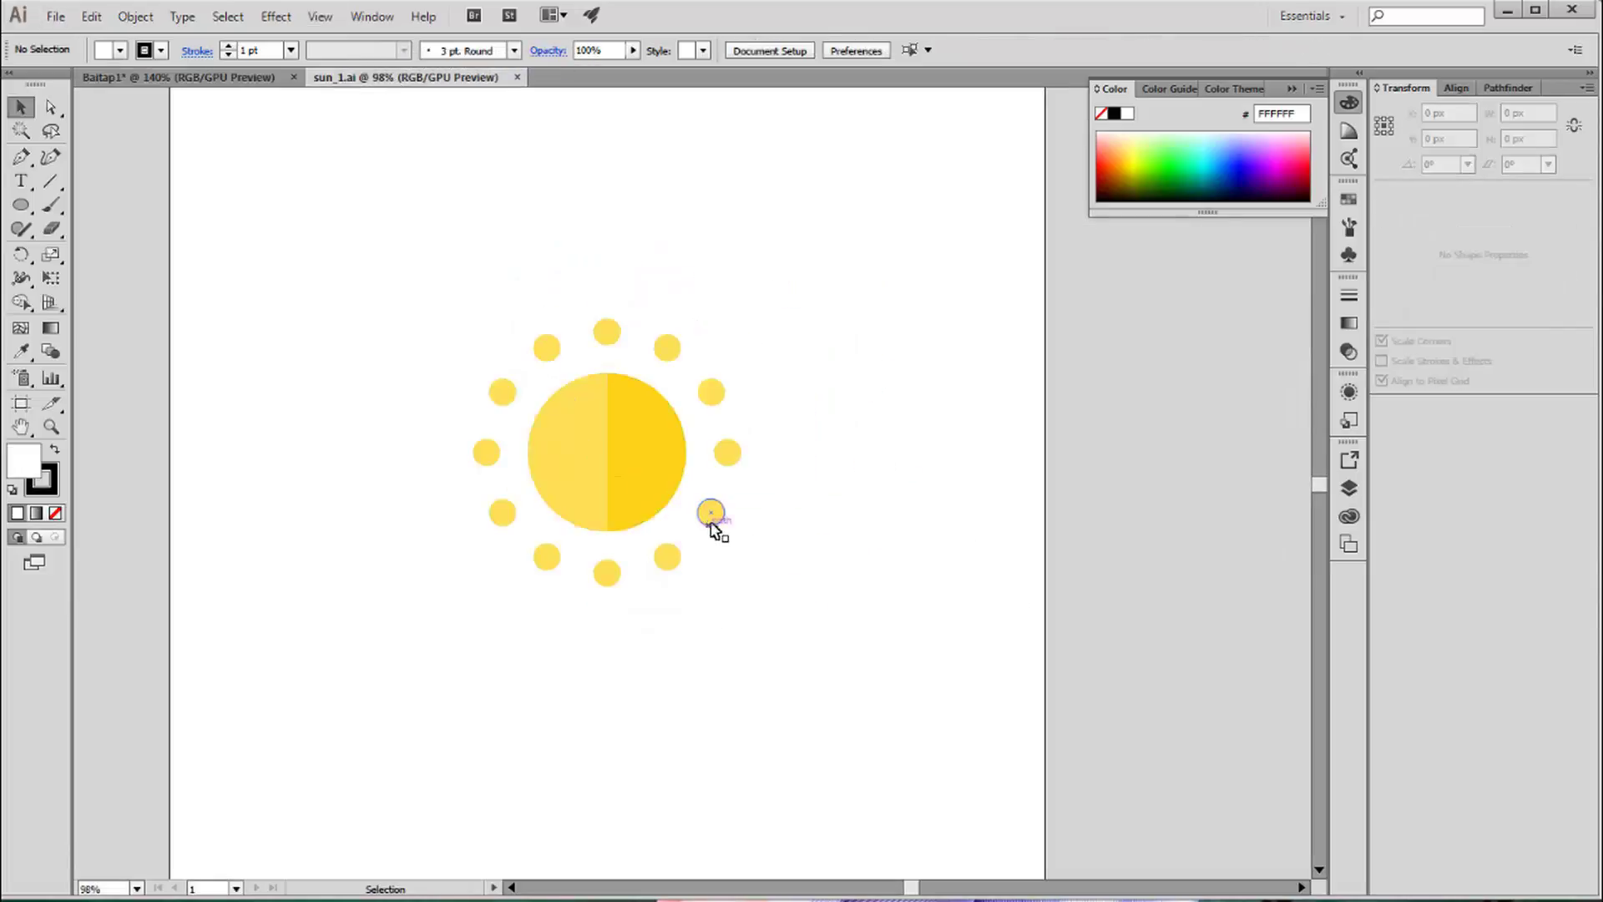
key(ctrl+Tab)
click(665, 578)
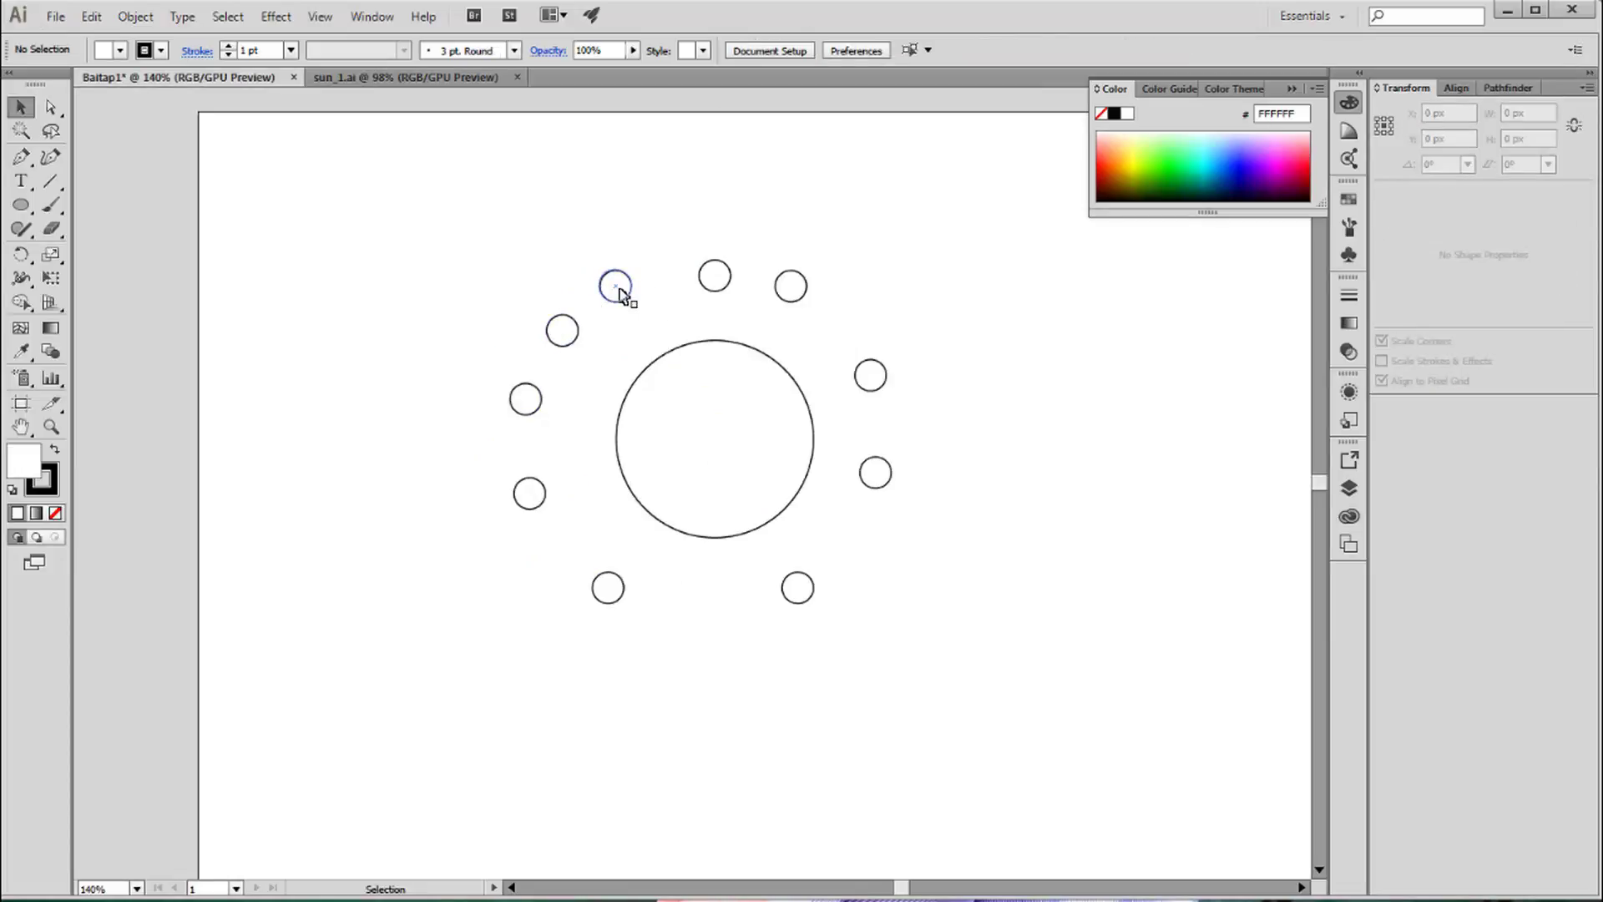
click(417, 77)
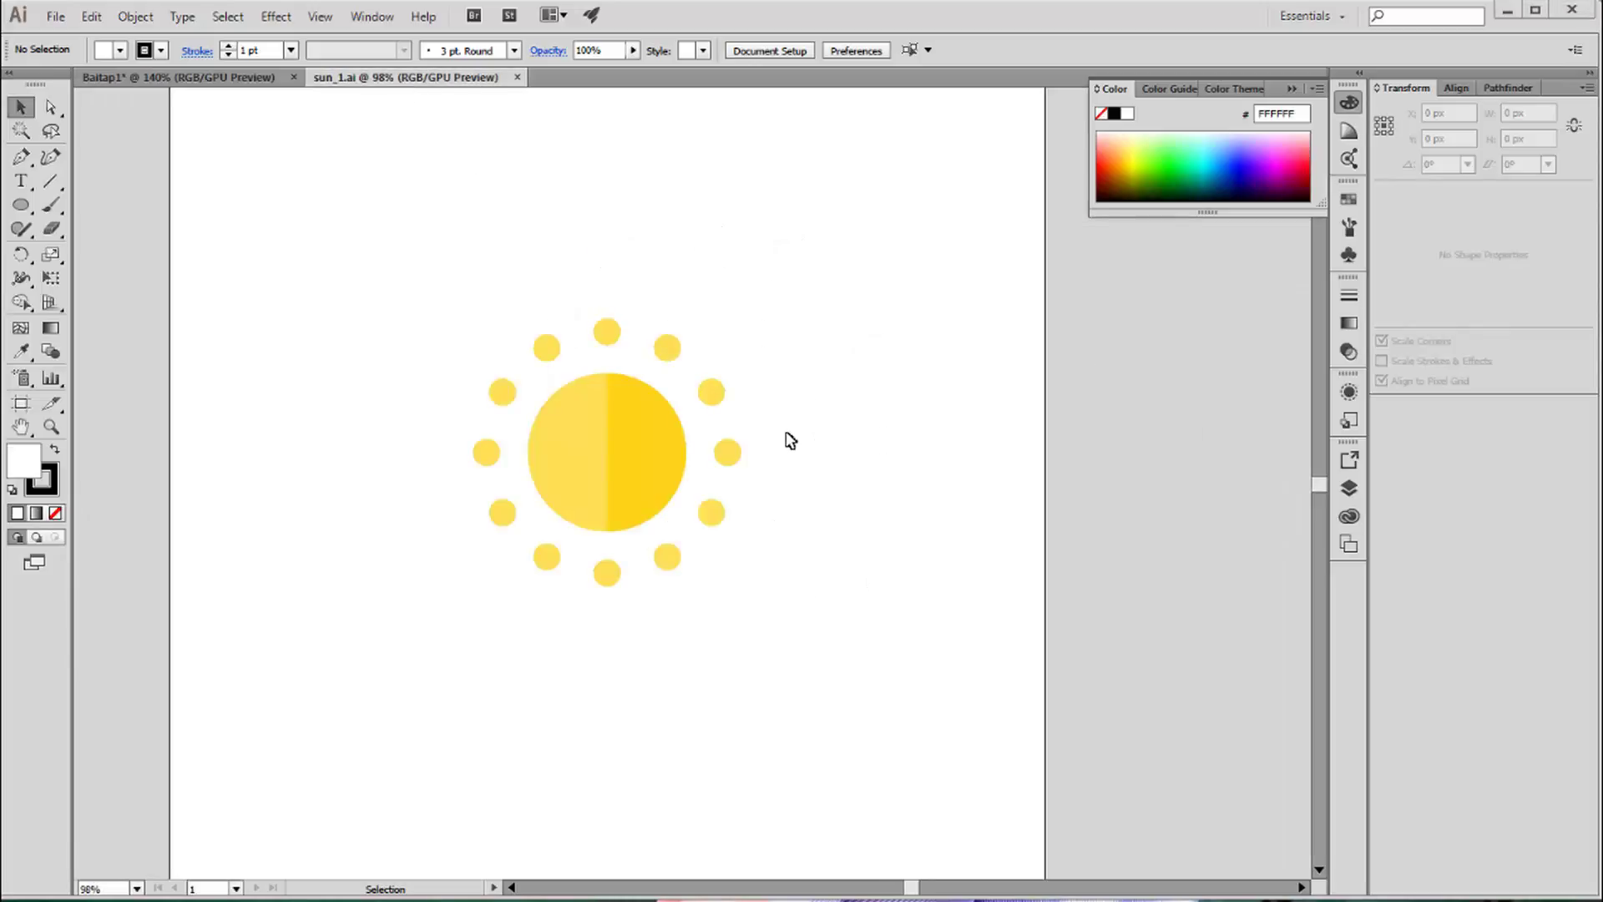
key(ctrl+Tab)
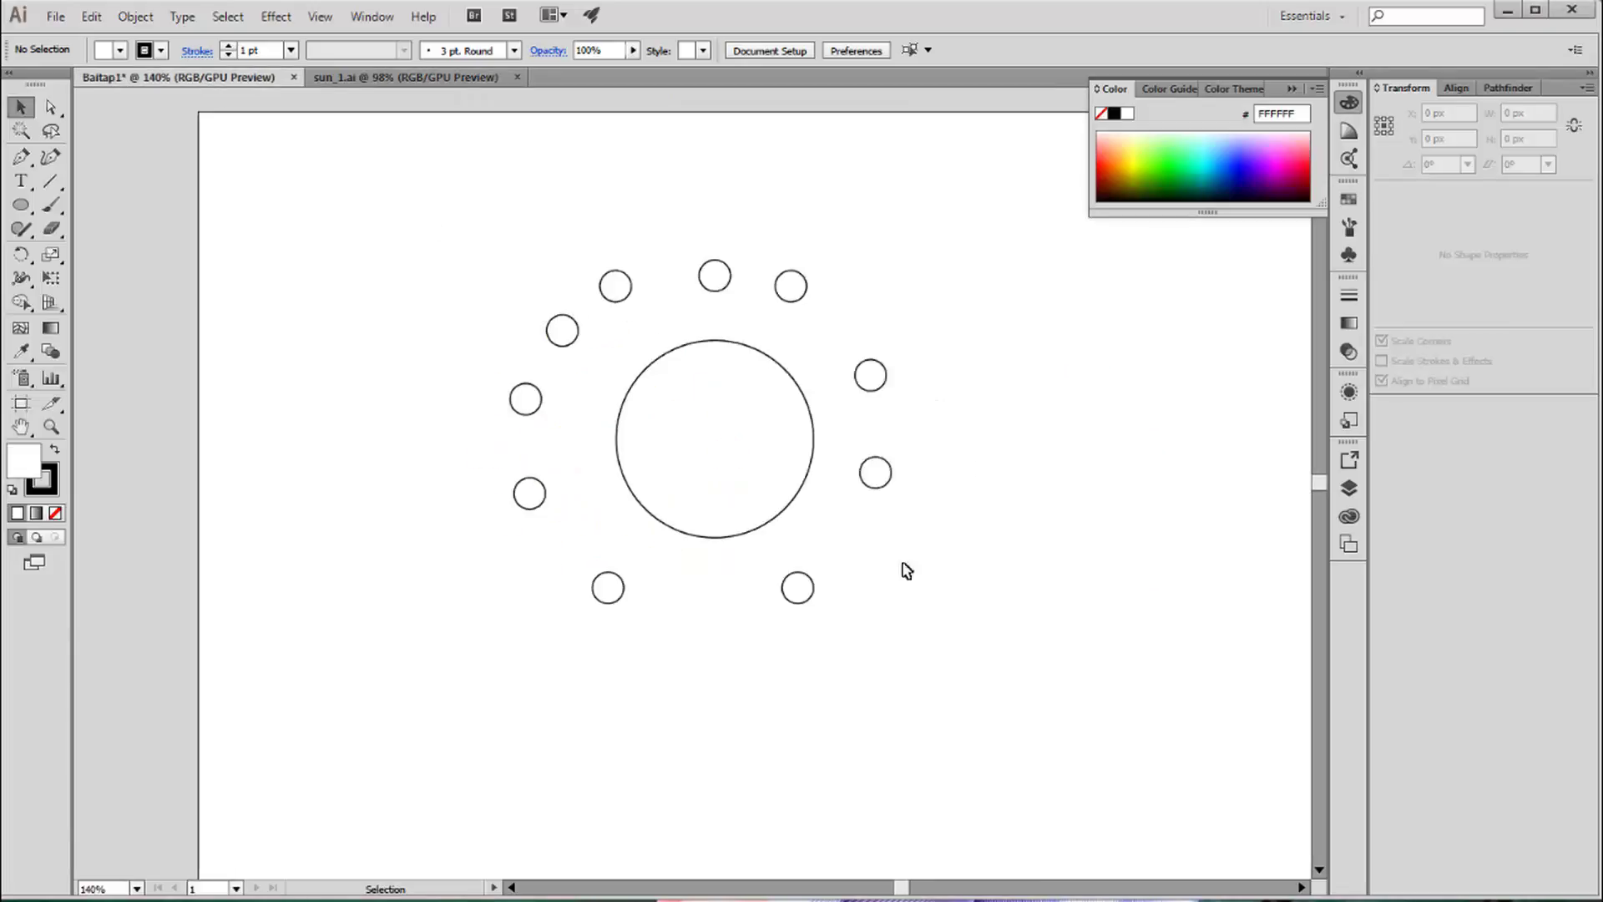
Step: Delete the extra copies, keeping the big circle and one small circle above it
drag(639, 642, 406, 531)
key(Delete)
drag(494, 556, 562, 269)
key(Delete)
key(Delete)
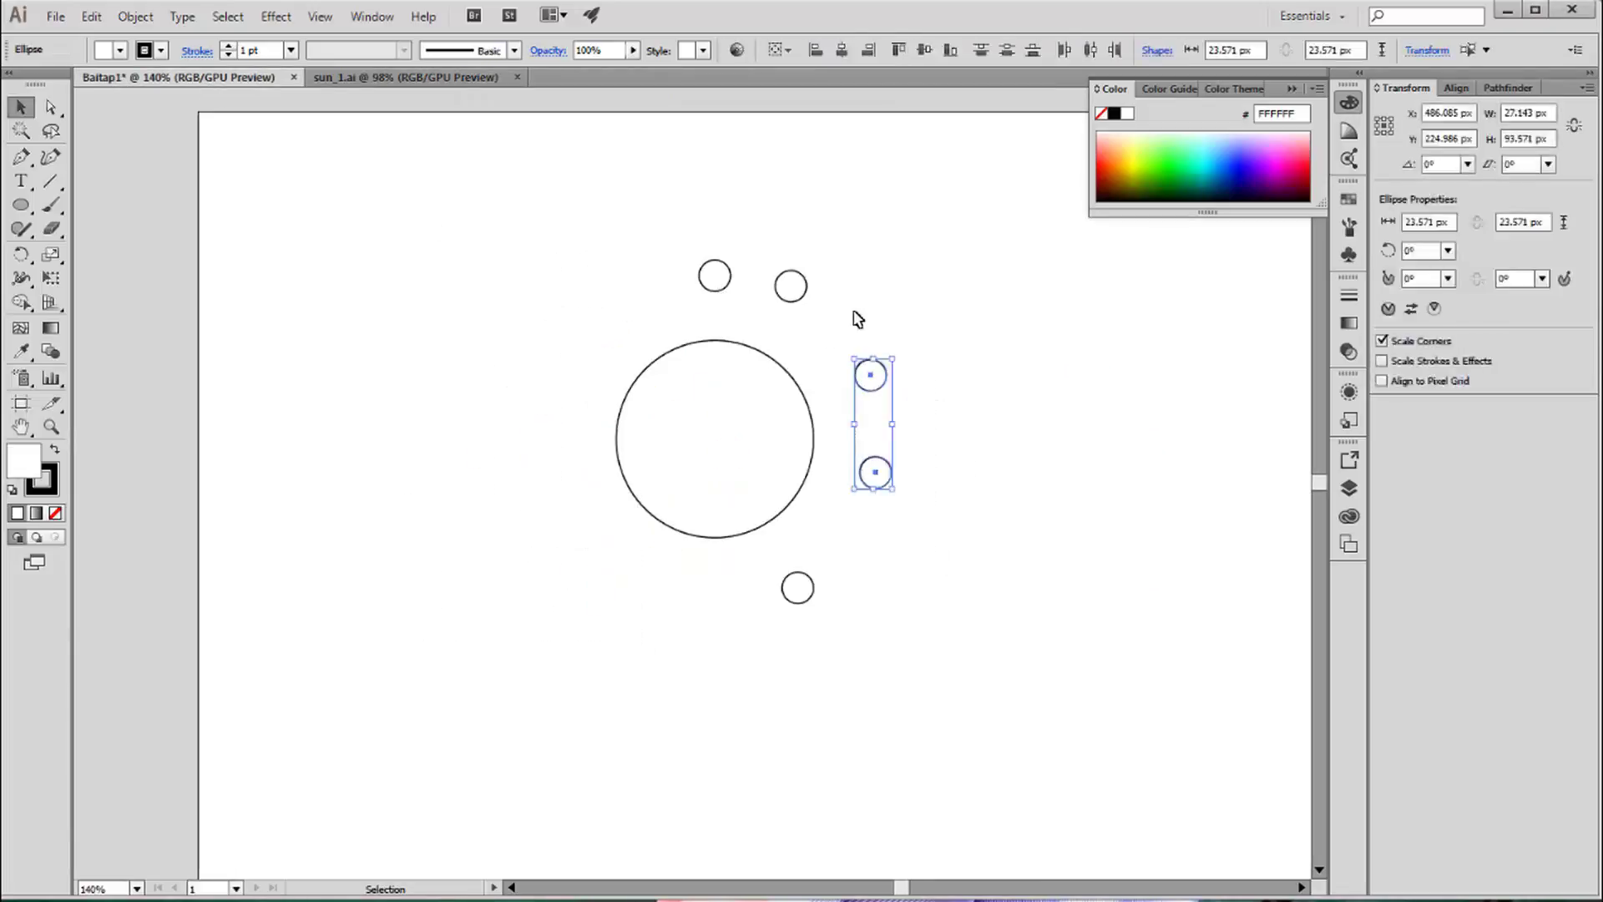
key(Delete)
drag(860, 601, 756, 572)
key(Delete)
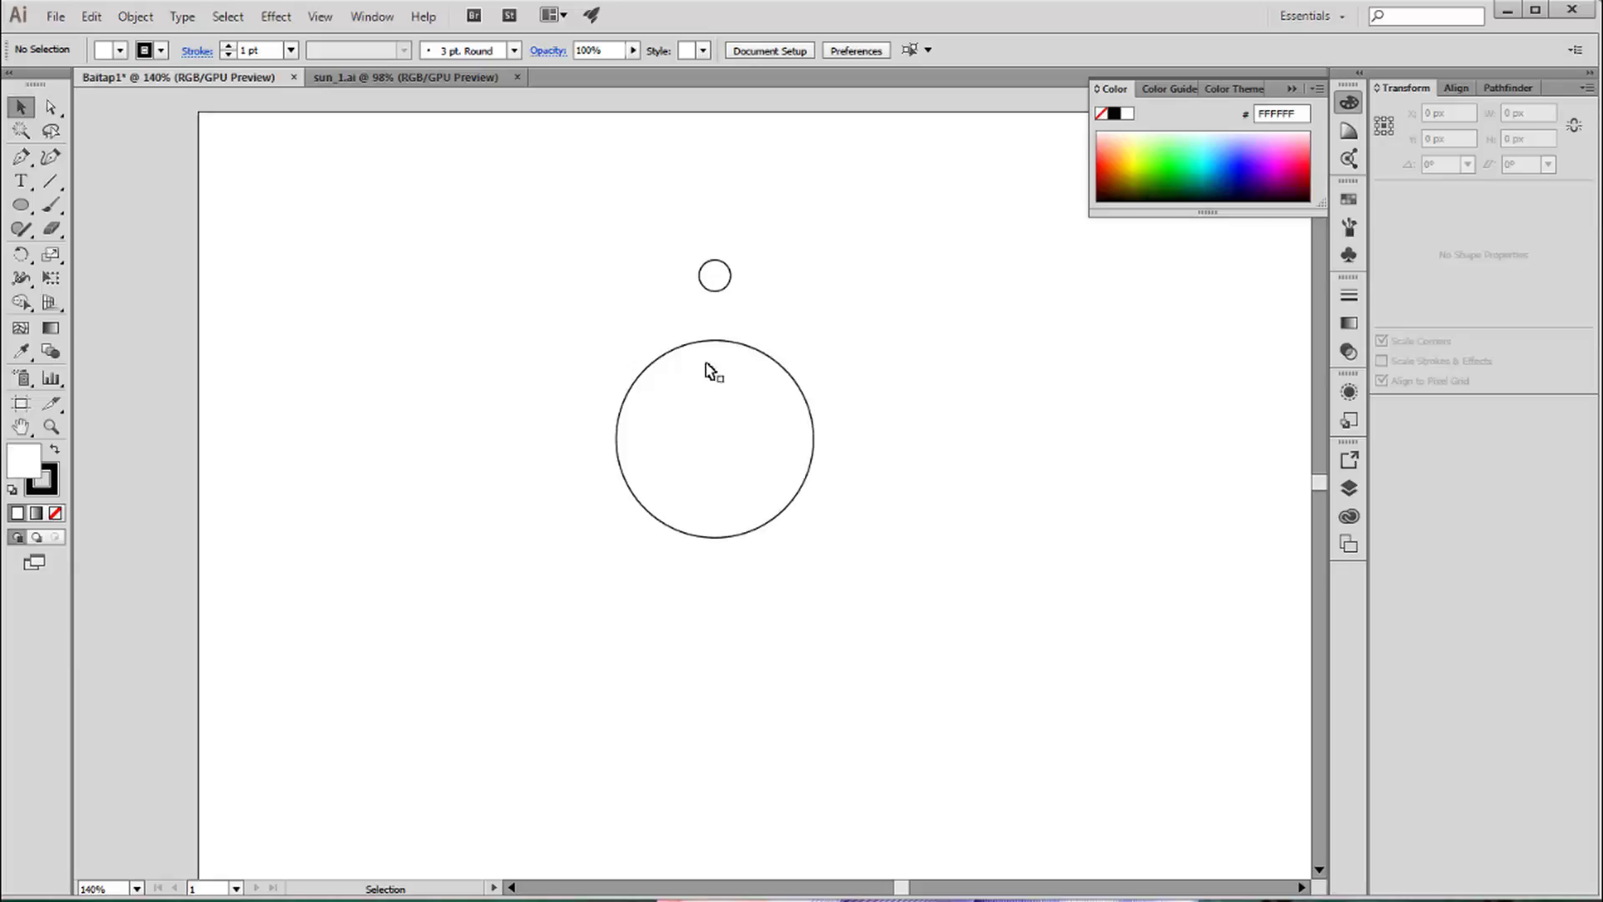
drag(860, 610, 555, 164)
Step: Rotate-copy the small circle 30° around the big circle's centre into a ring of 12
click(826, 152)
click(720, 292)
key(r)
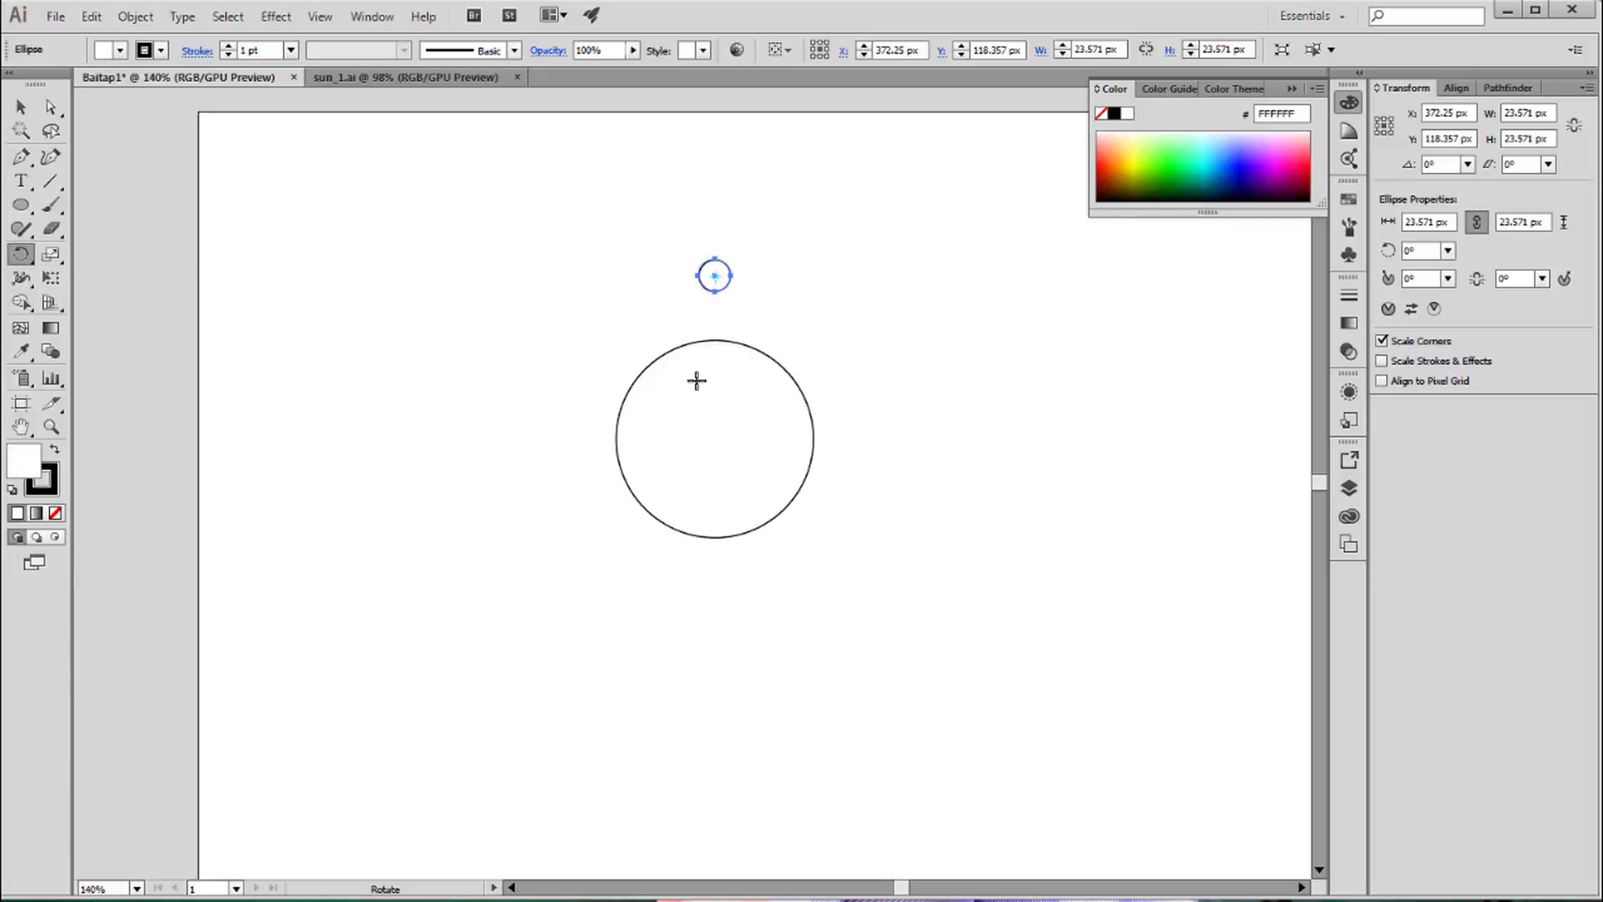
click(715, 439)
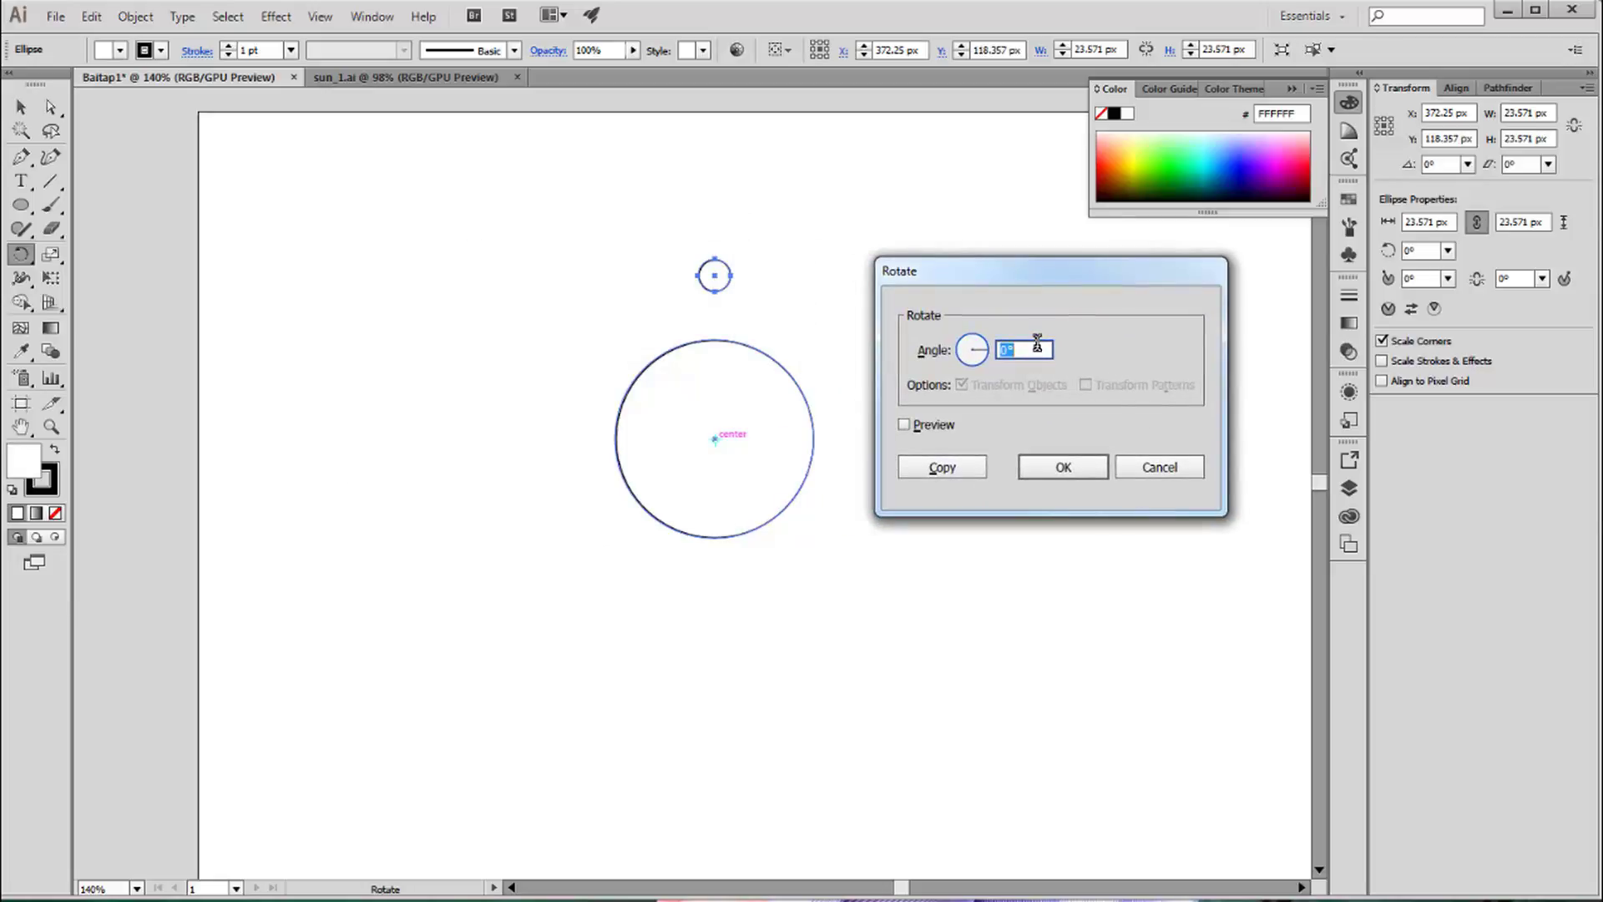
click(904, 424)
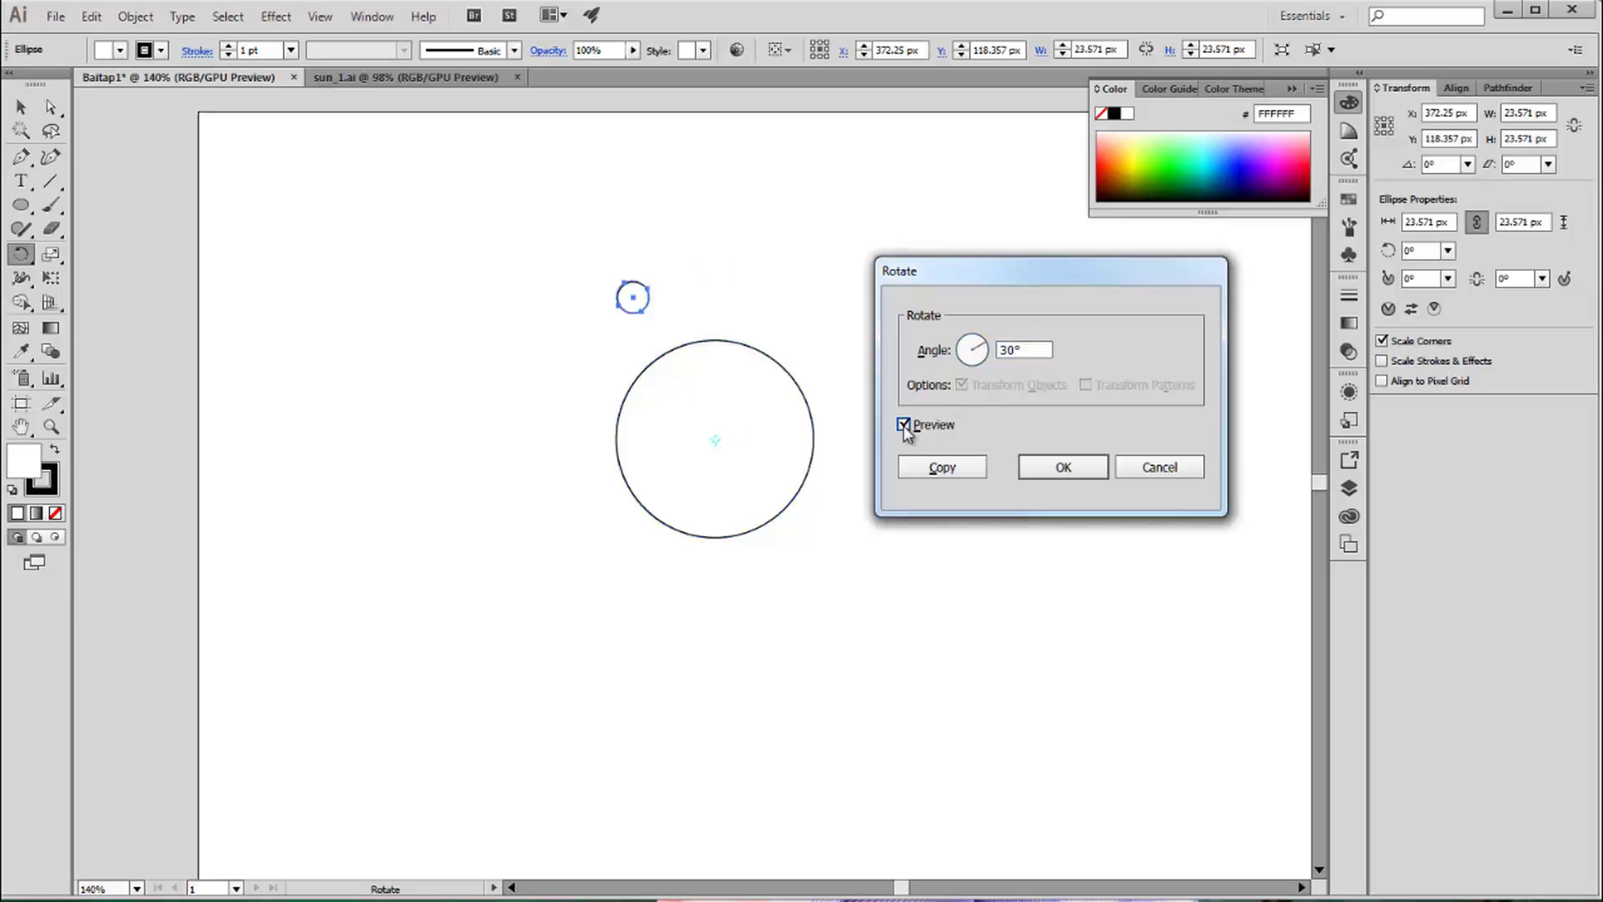
drag(1018, 274, 1067, 265)
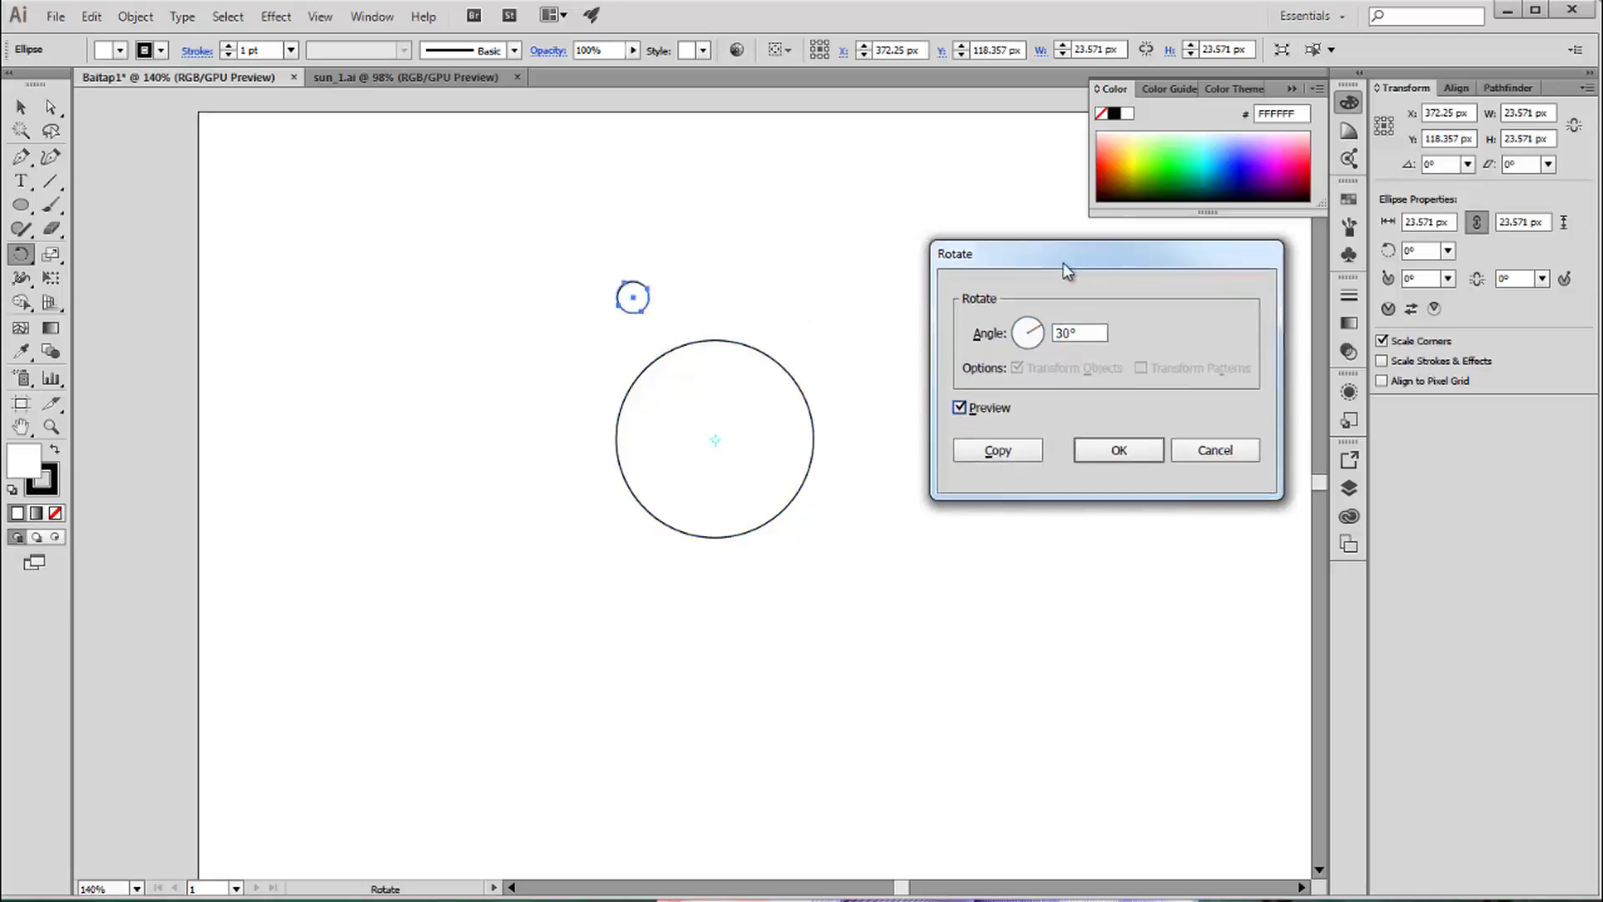
click(995, 459)
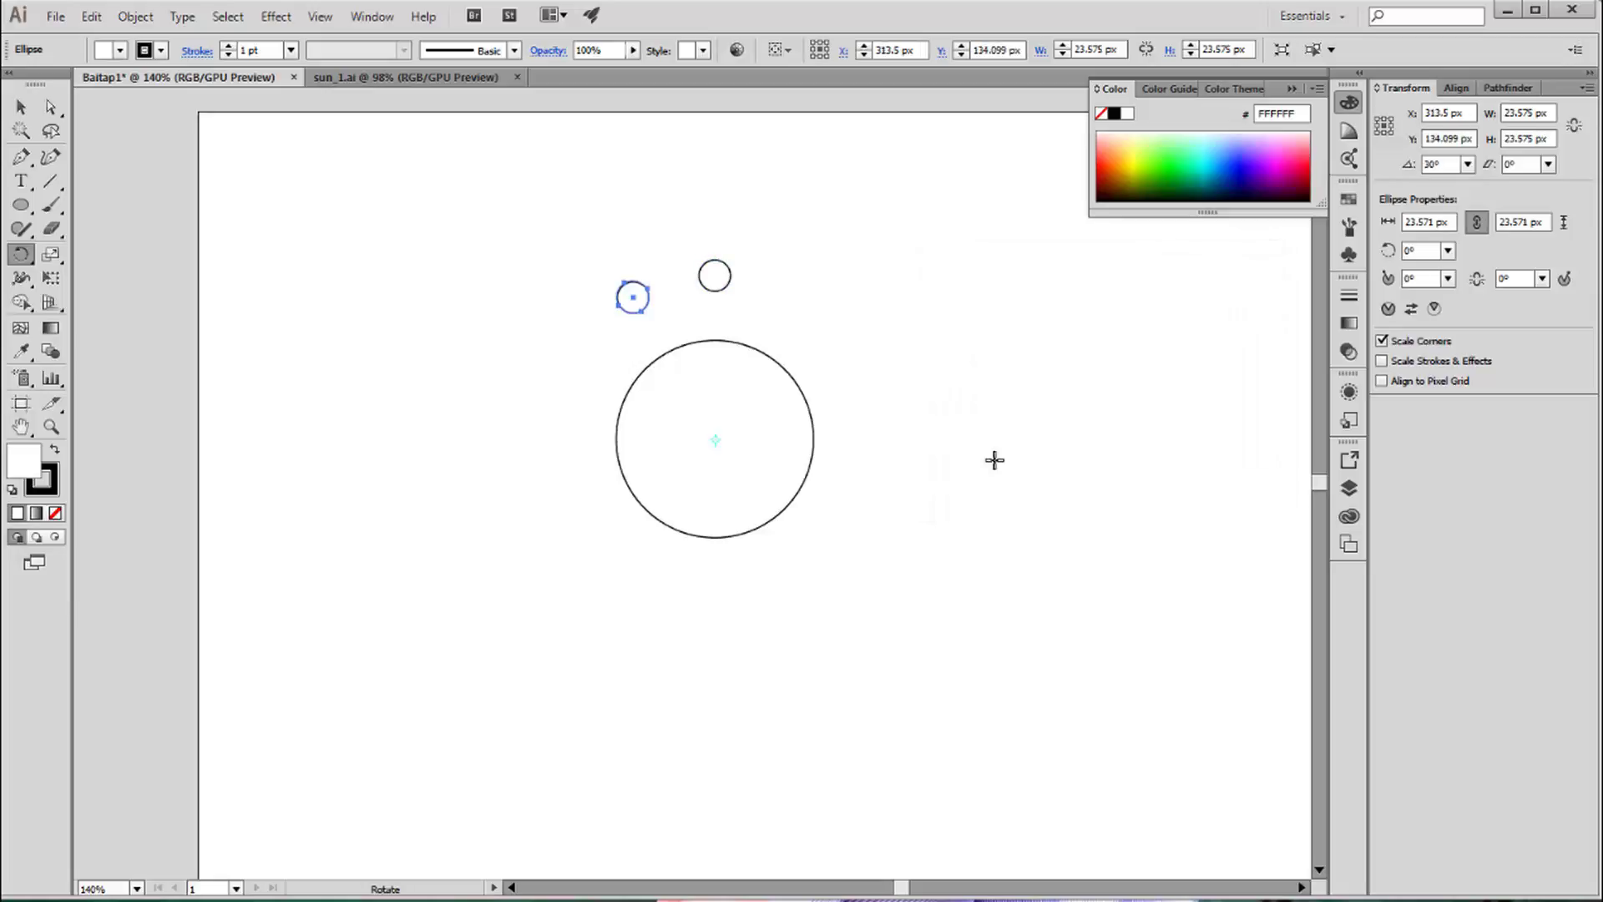
key(ctrl+d)
key(ctrl+d)
key(ctrl+d)
key(ctrl+d)
key(ctrl+d)
key(ctrl+d)
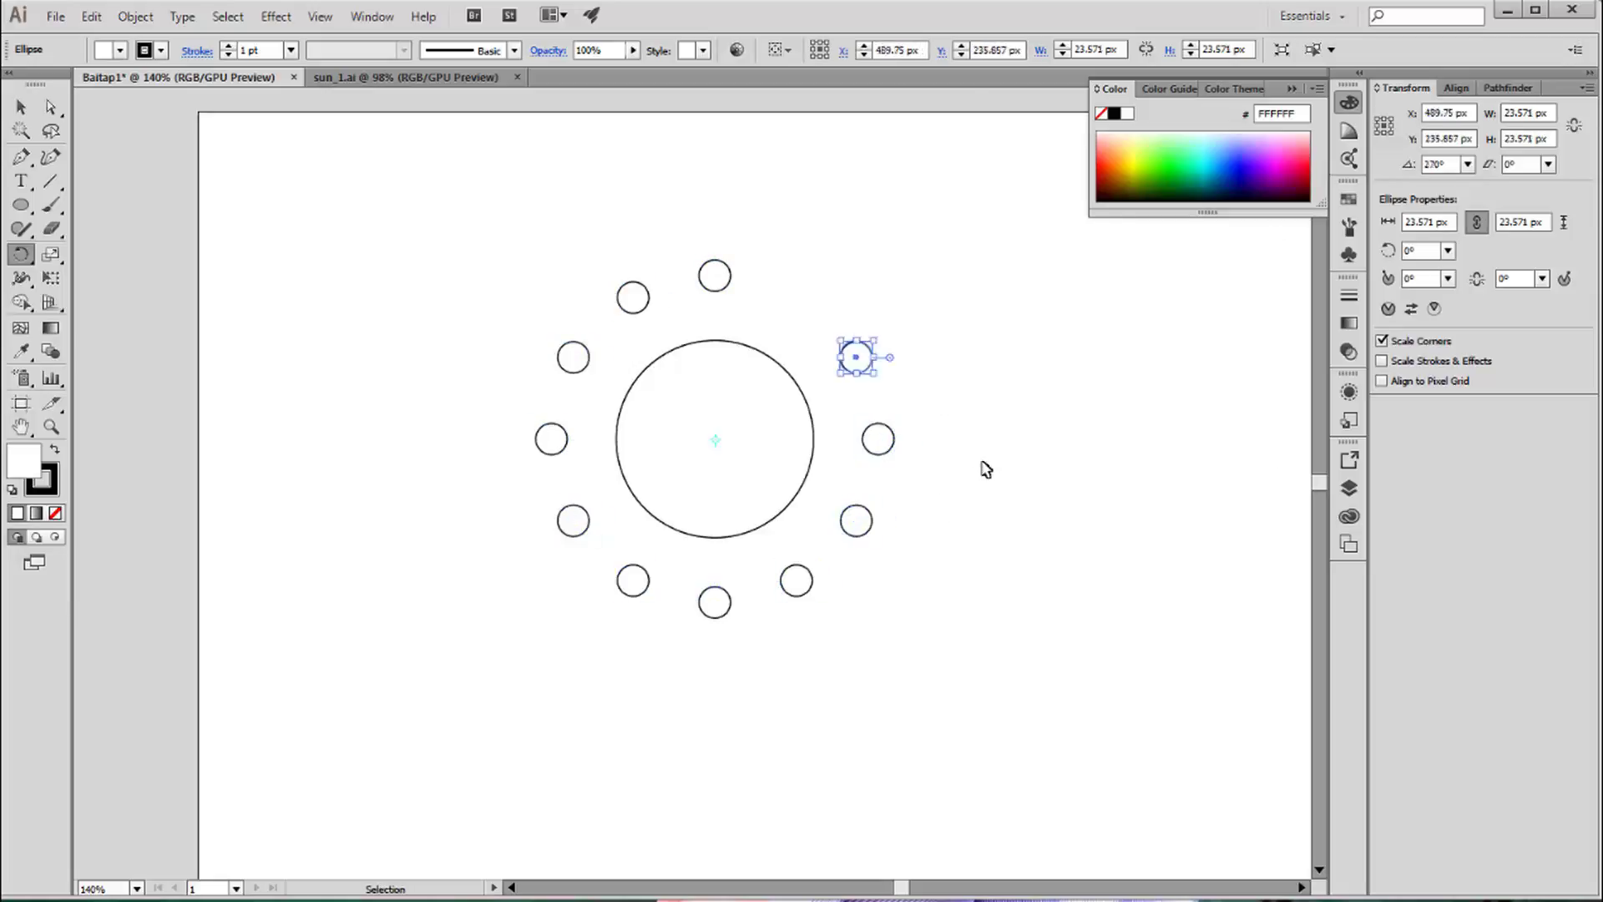
key(ctrl+d)
key(v)
click(956, 370)
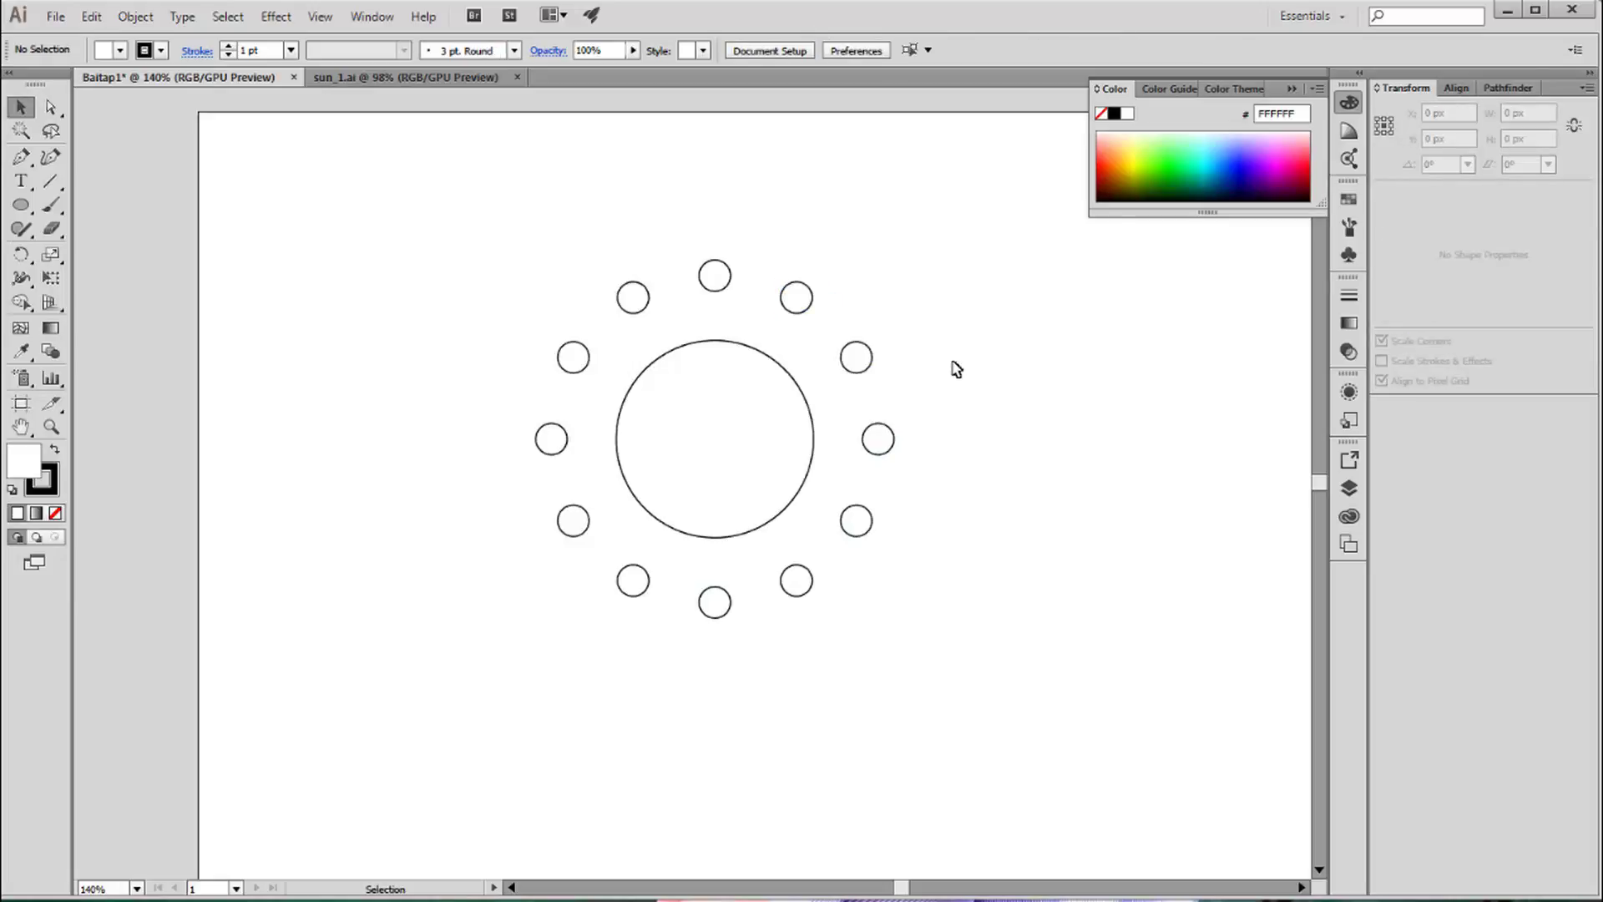
Step: Sample the reference sun's light yellow #FFDE55 with ColorPix, then return to Baitap1
click(412, 78)
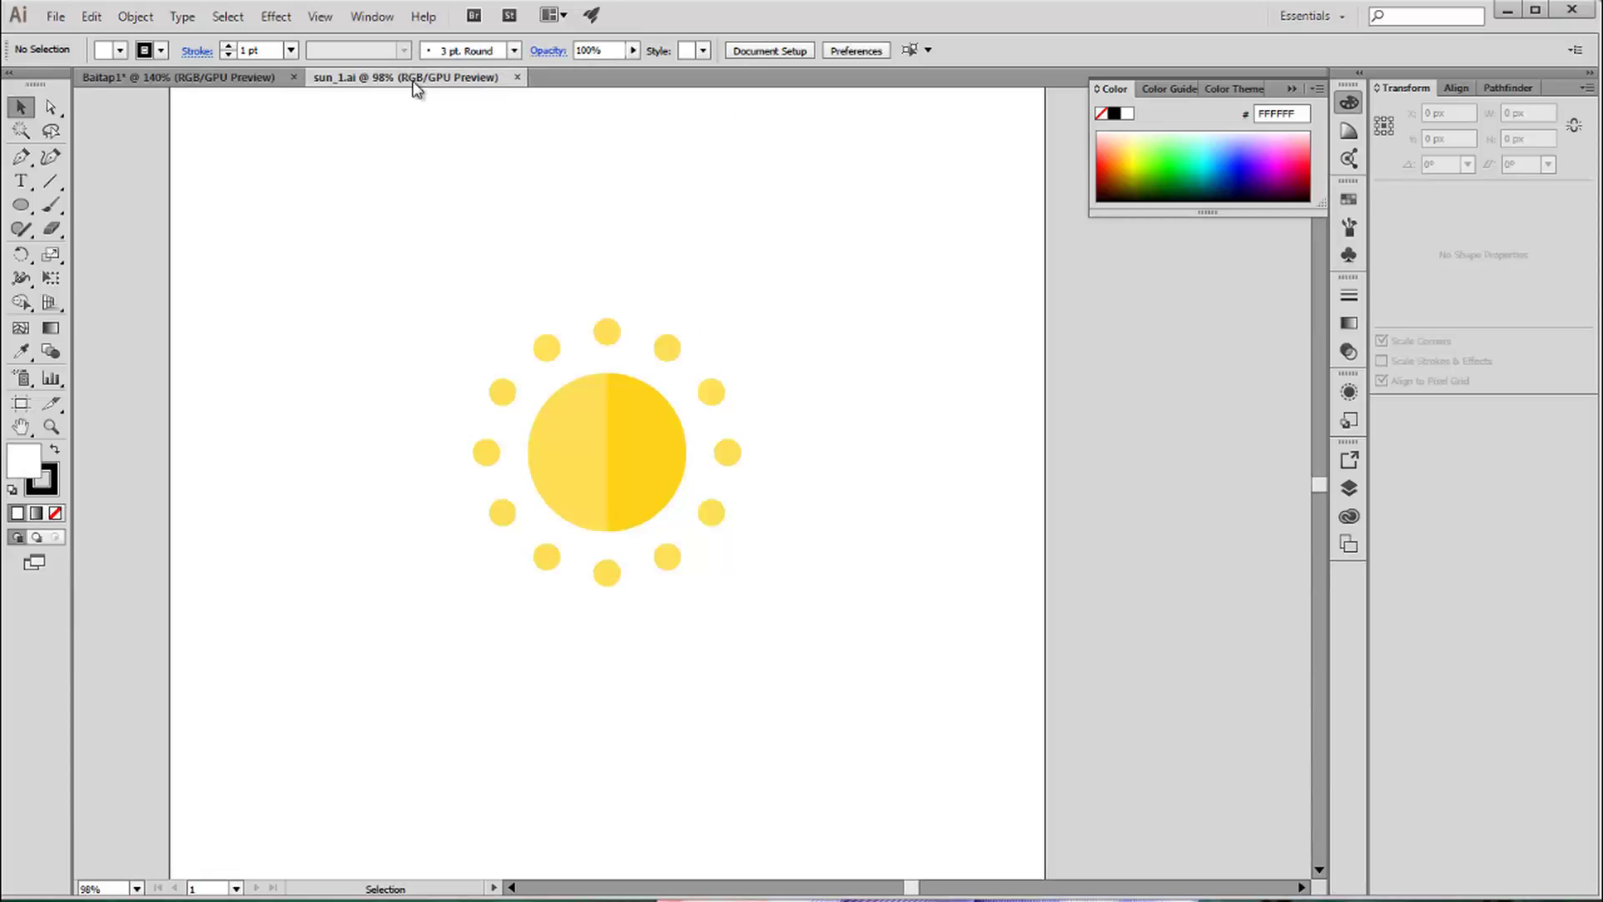
mouse_move(1602, 200)
mouse_down()
mouse_move(842, 176)
mouse_move(851, 136)
mouse_up()
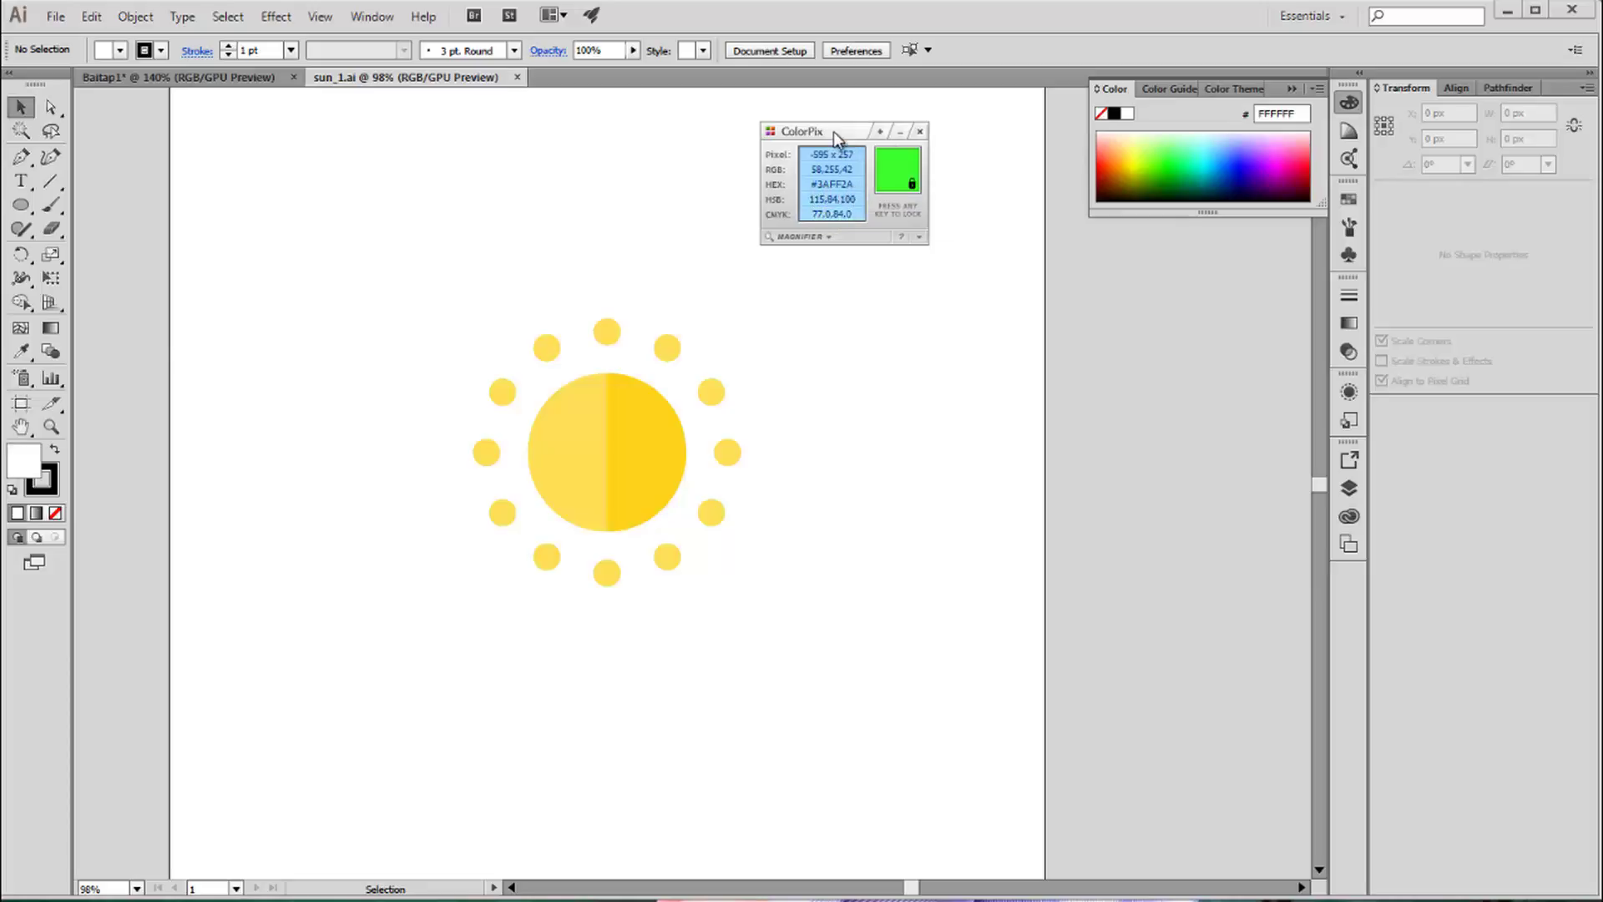
drag(833, 132, 866, 125)
key(space)
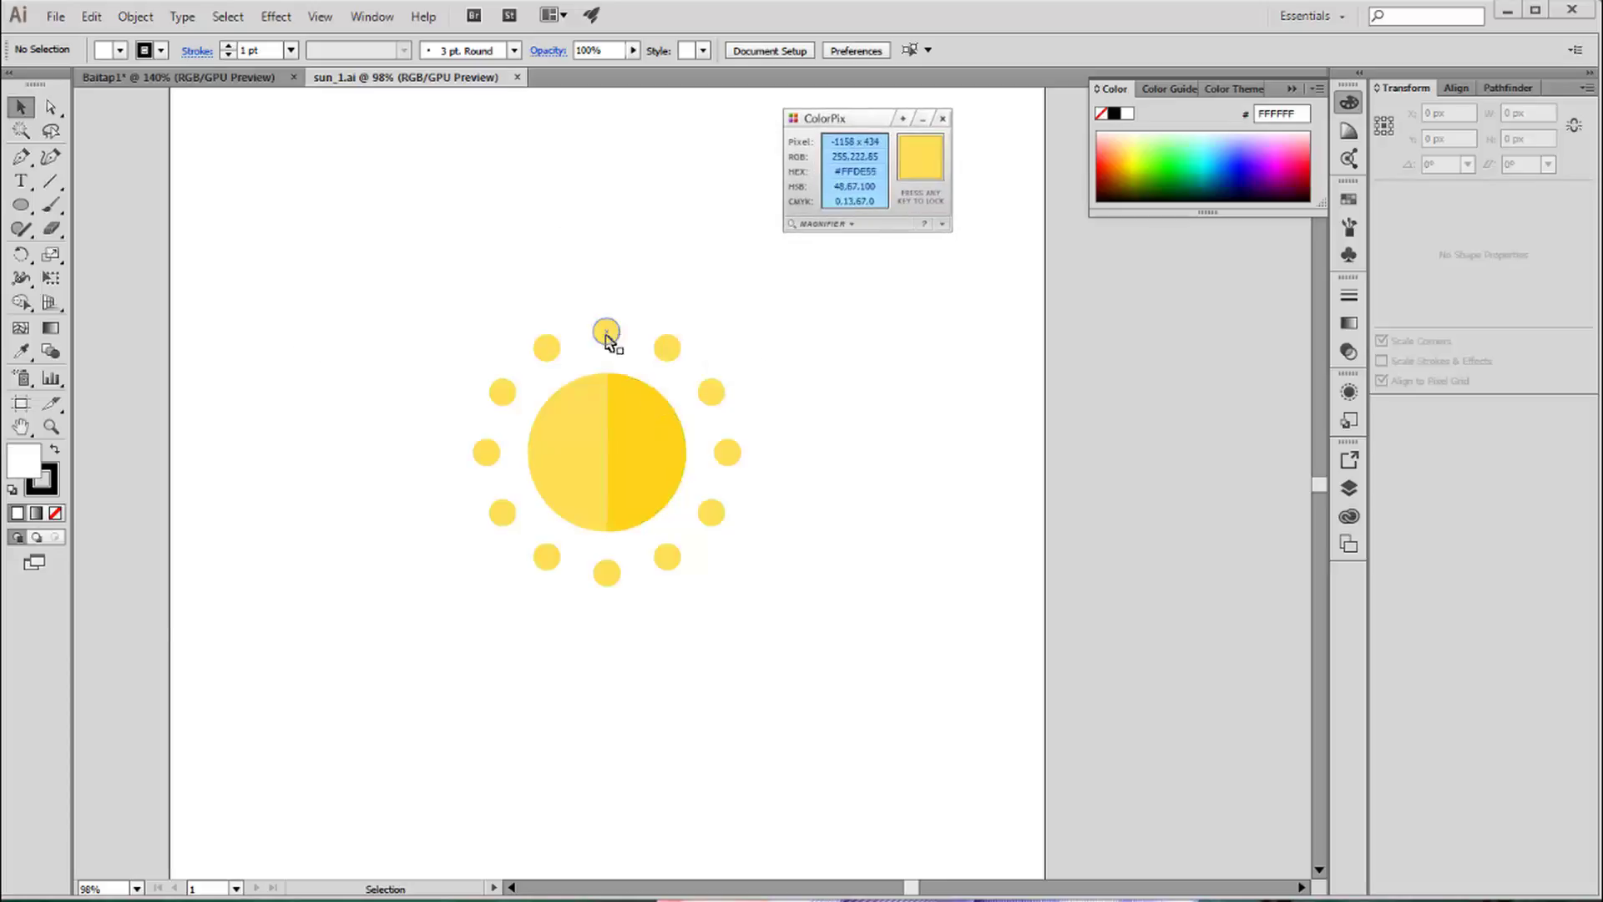
click(184, 77)
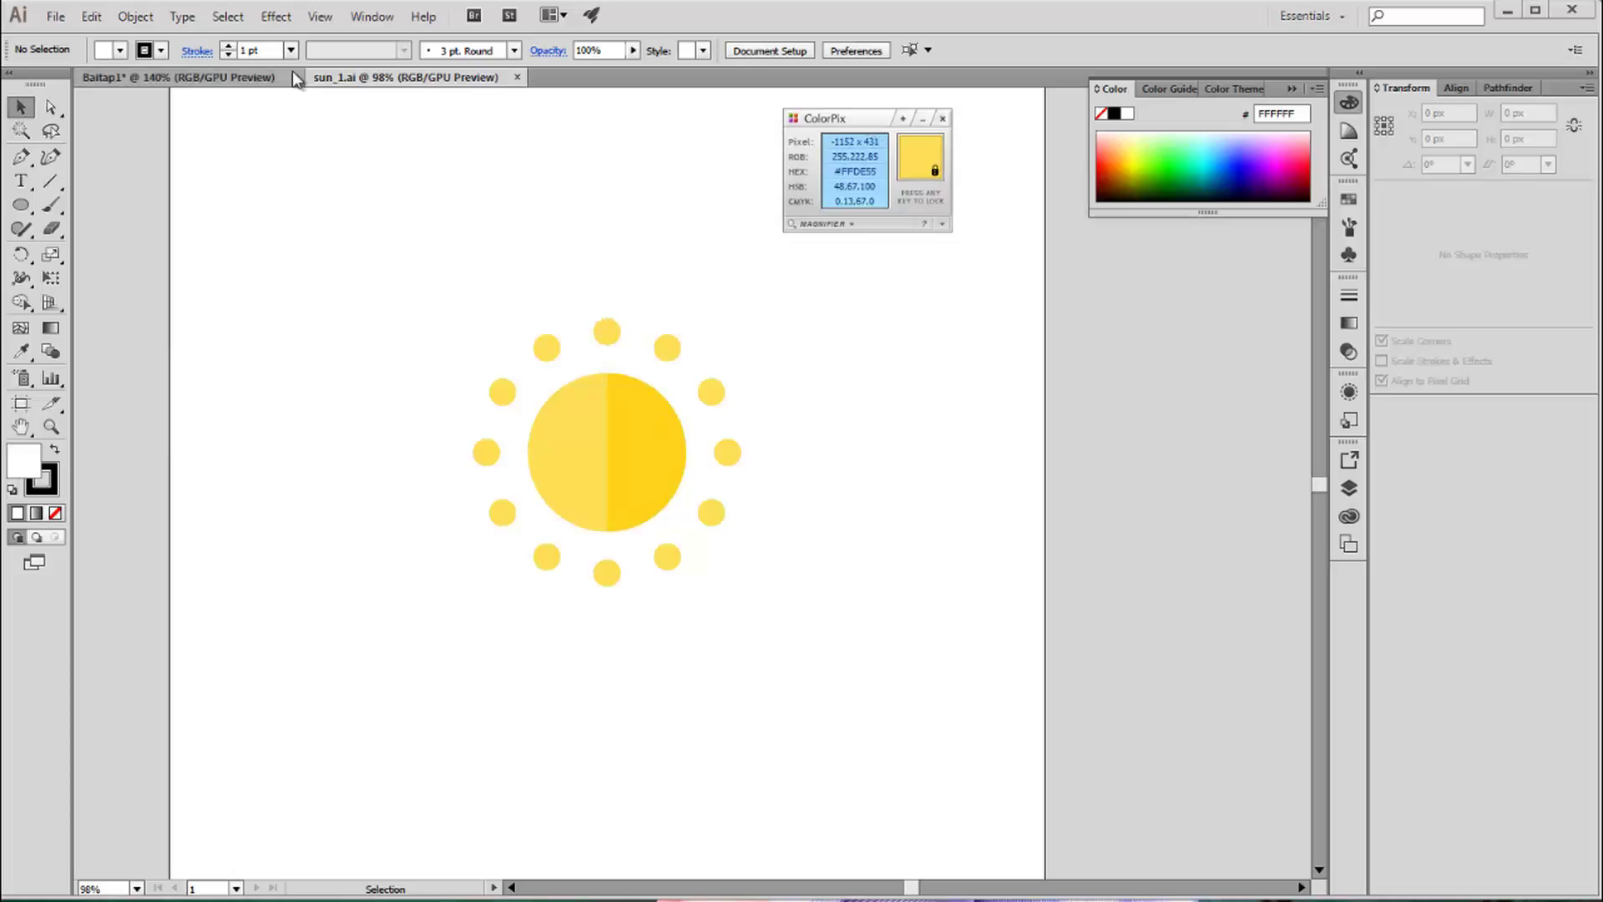
click(712, 262)
Step: Fill every sun circle with light yellow FFDE55
key(ctrl+a)
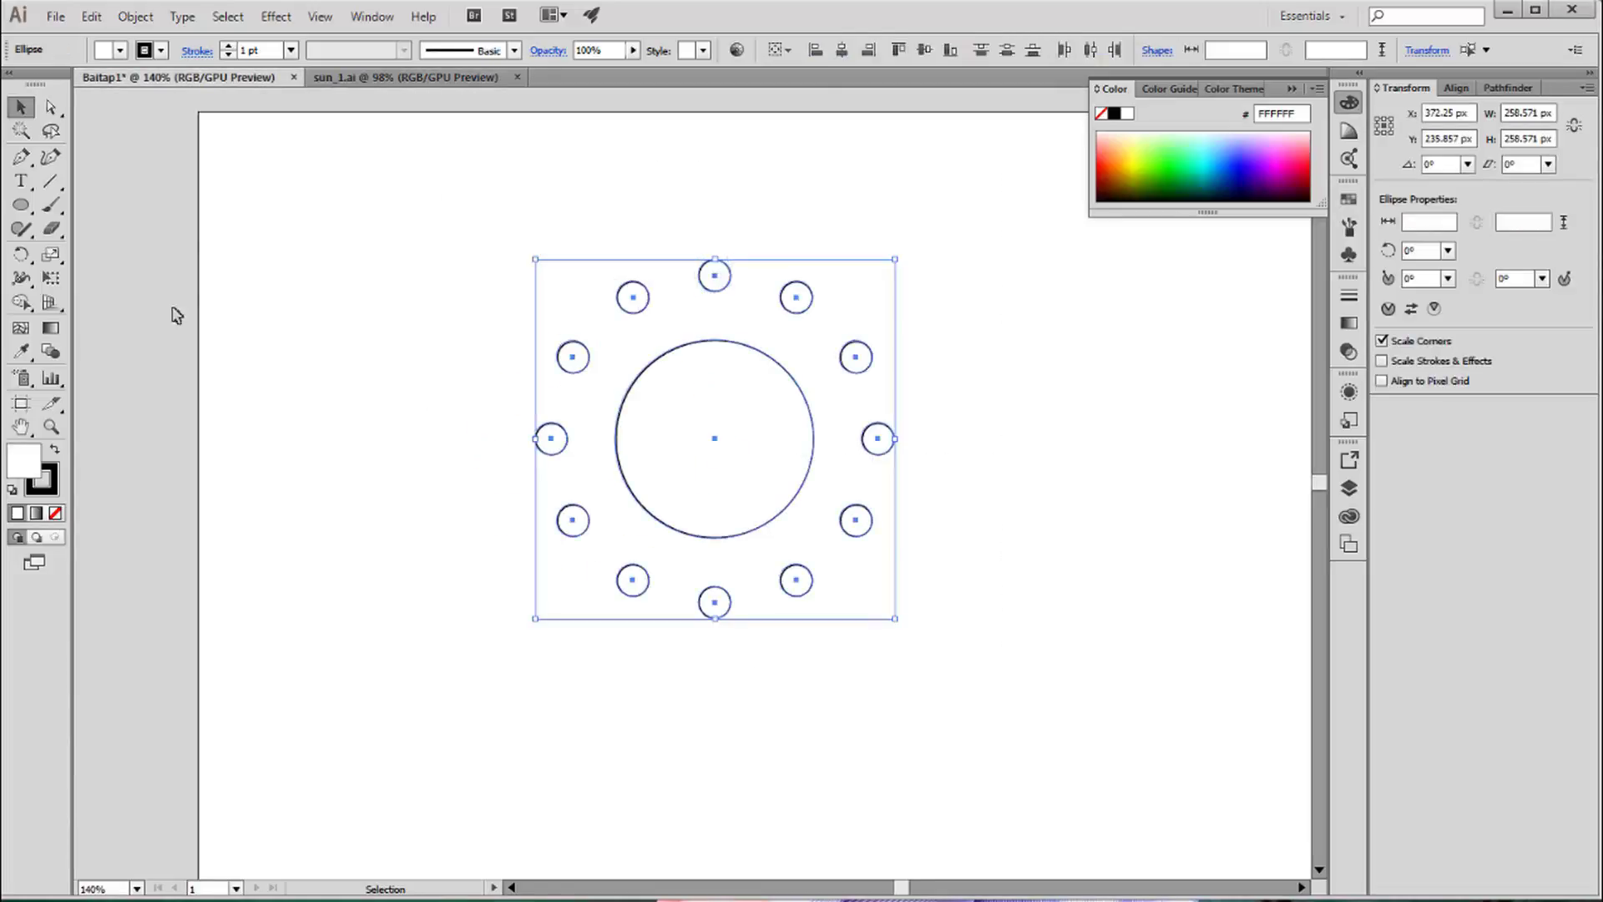
double_click(23, 461)
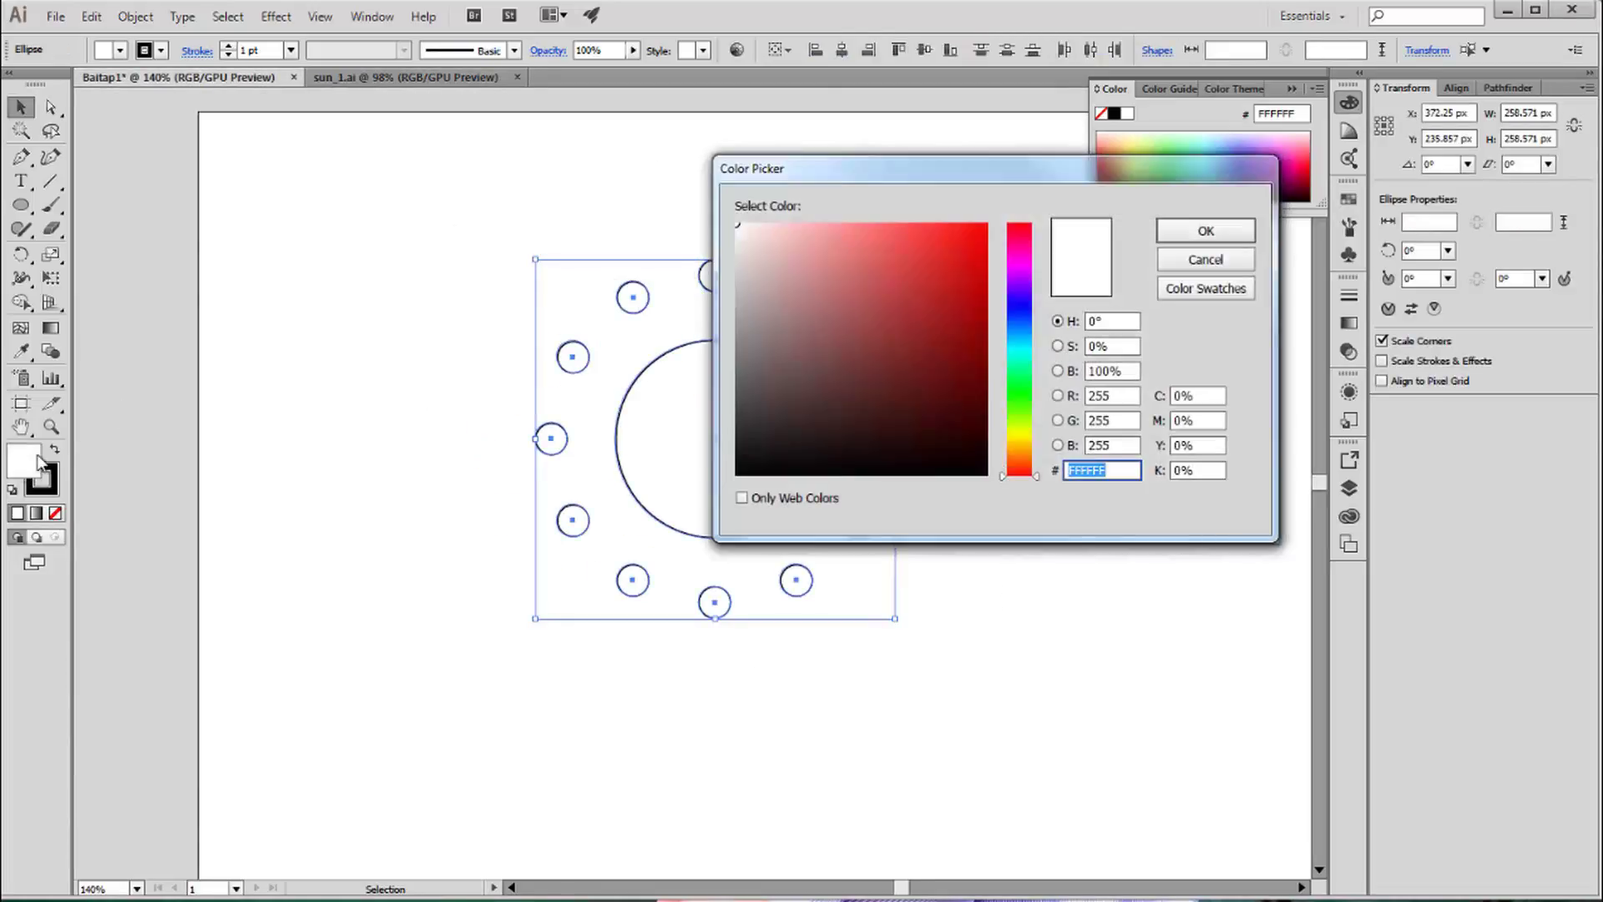
text(FFDE55)
click(1197, 233)
click(1011, 510)
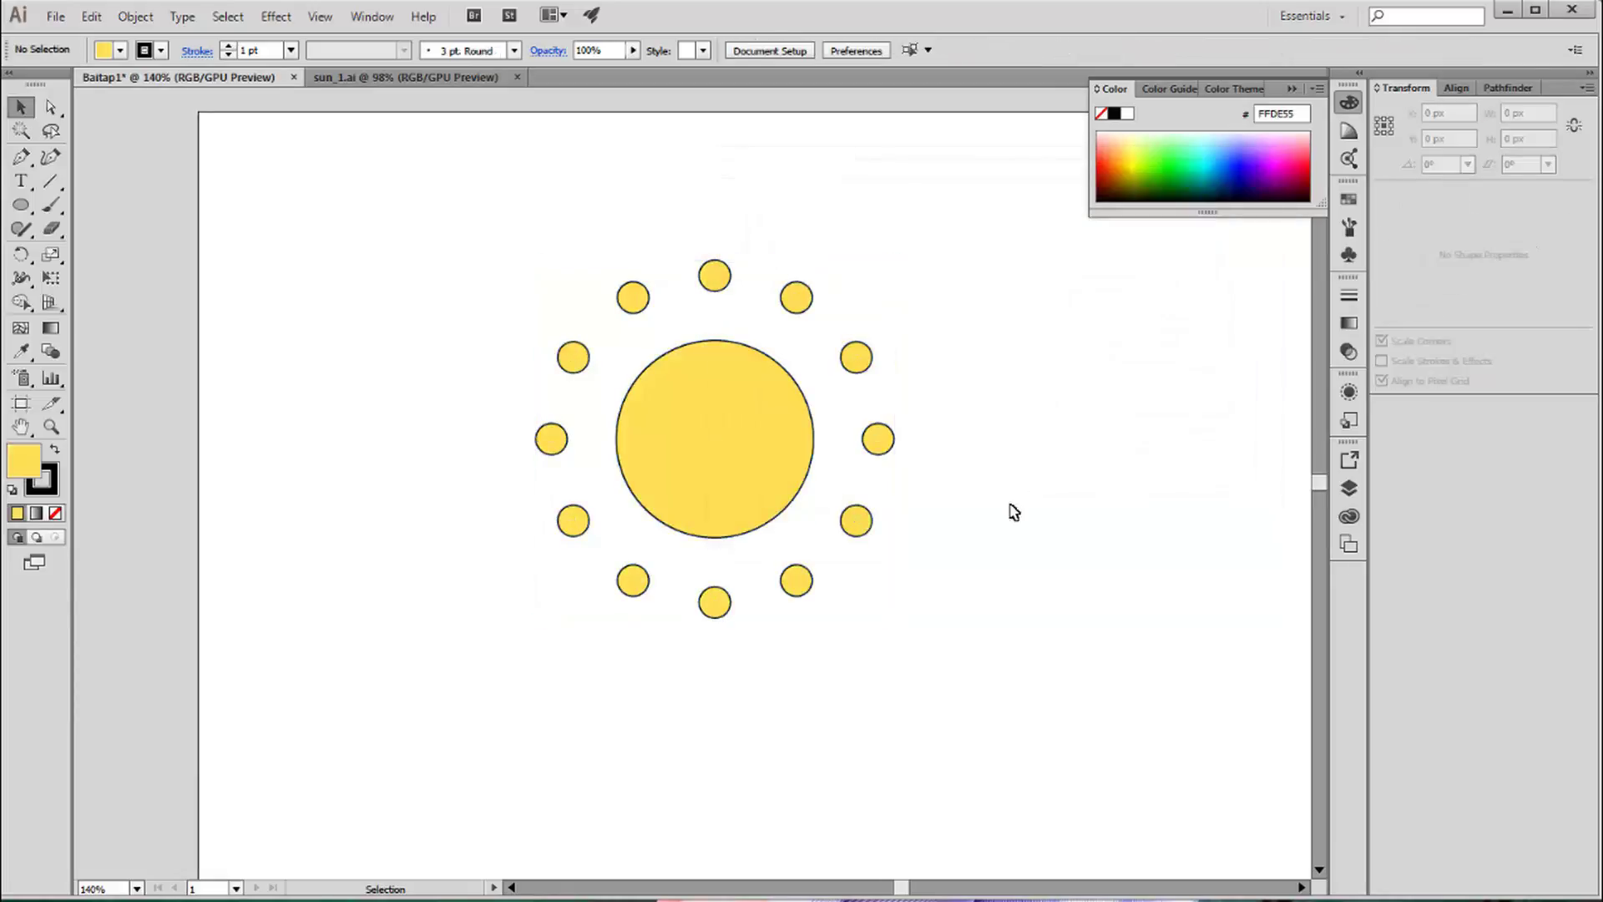
Step: Set the stroke of all sun circles to None, then view the reference sun
click(418, 77)
click(155, 73)
drag(969, 681, 411, 189)
click(48, 490)
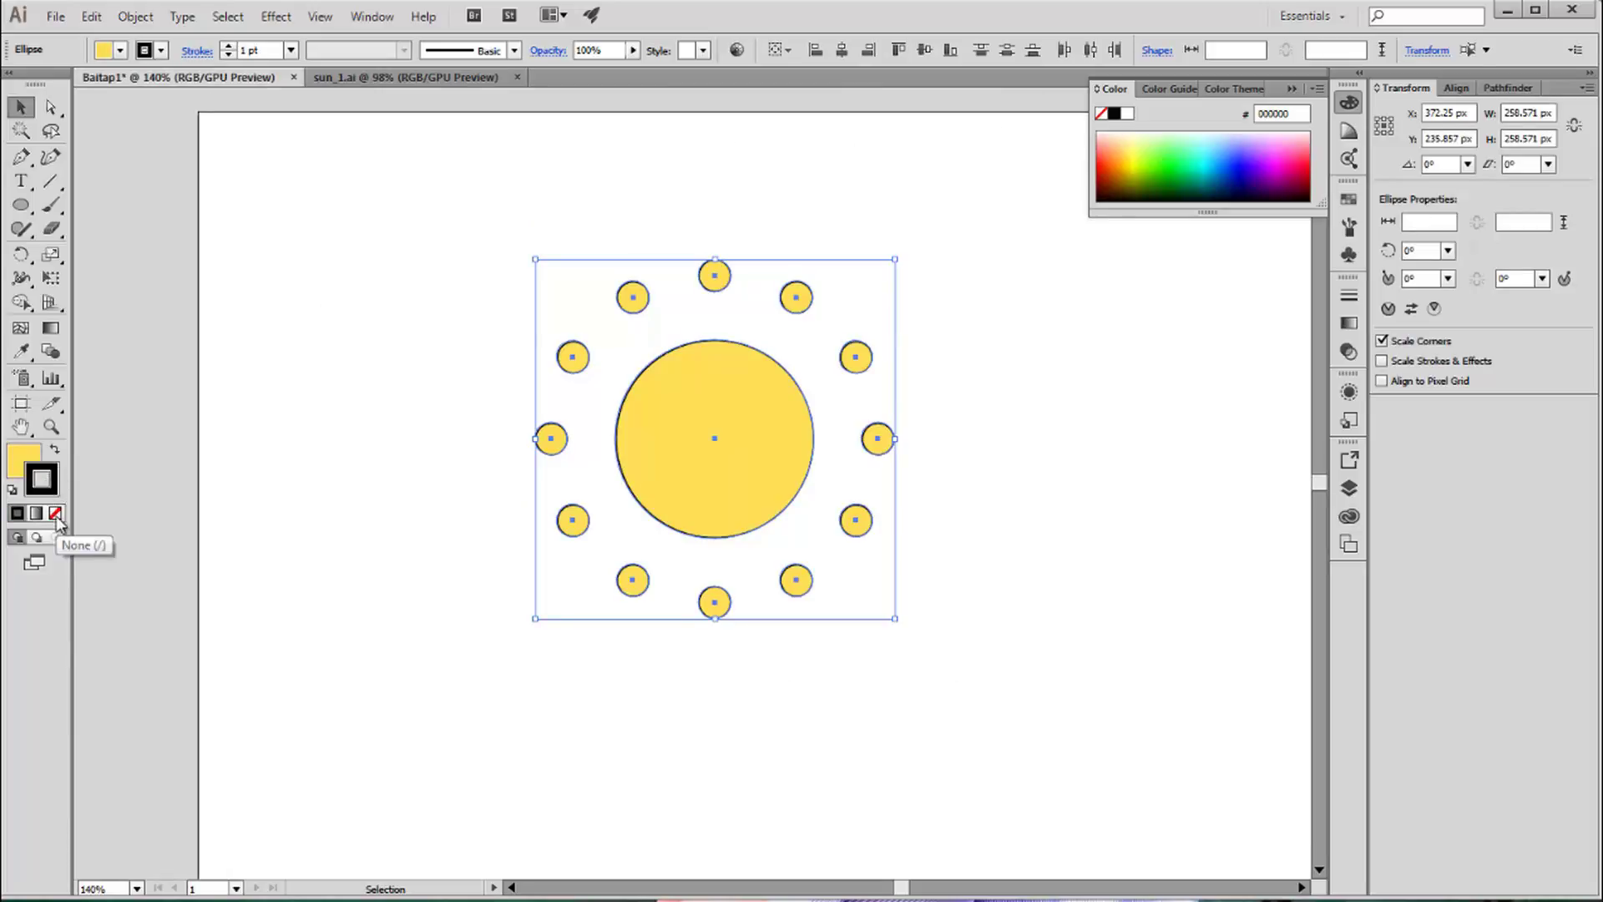
click(55, 512)
click(535, 651)
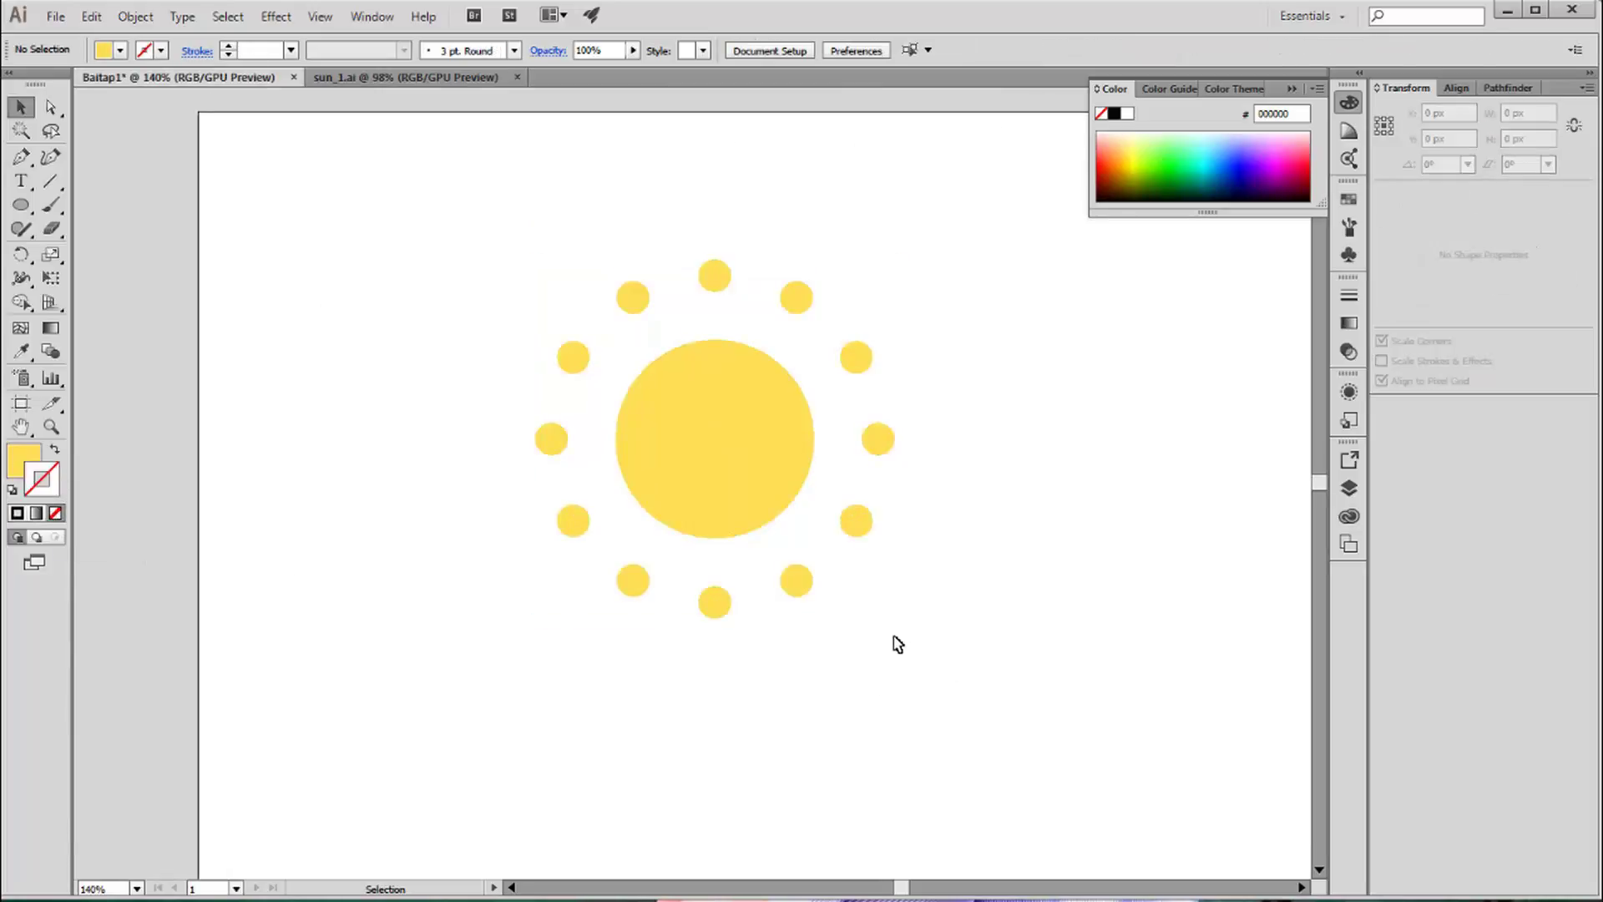
click(388, 80)
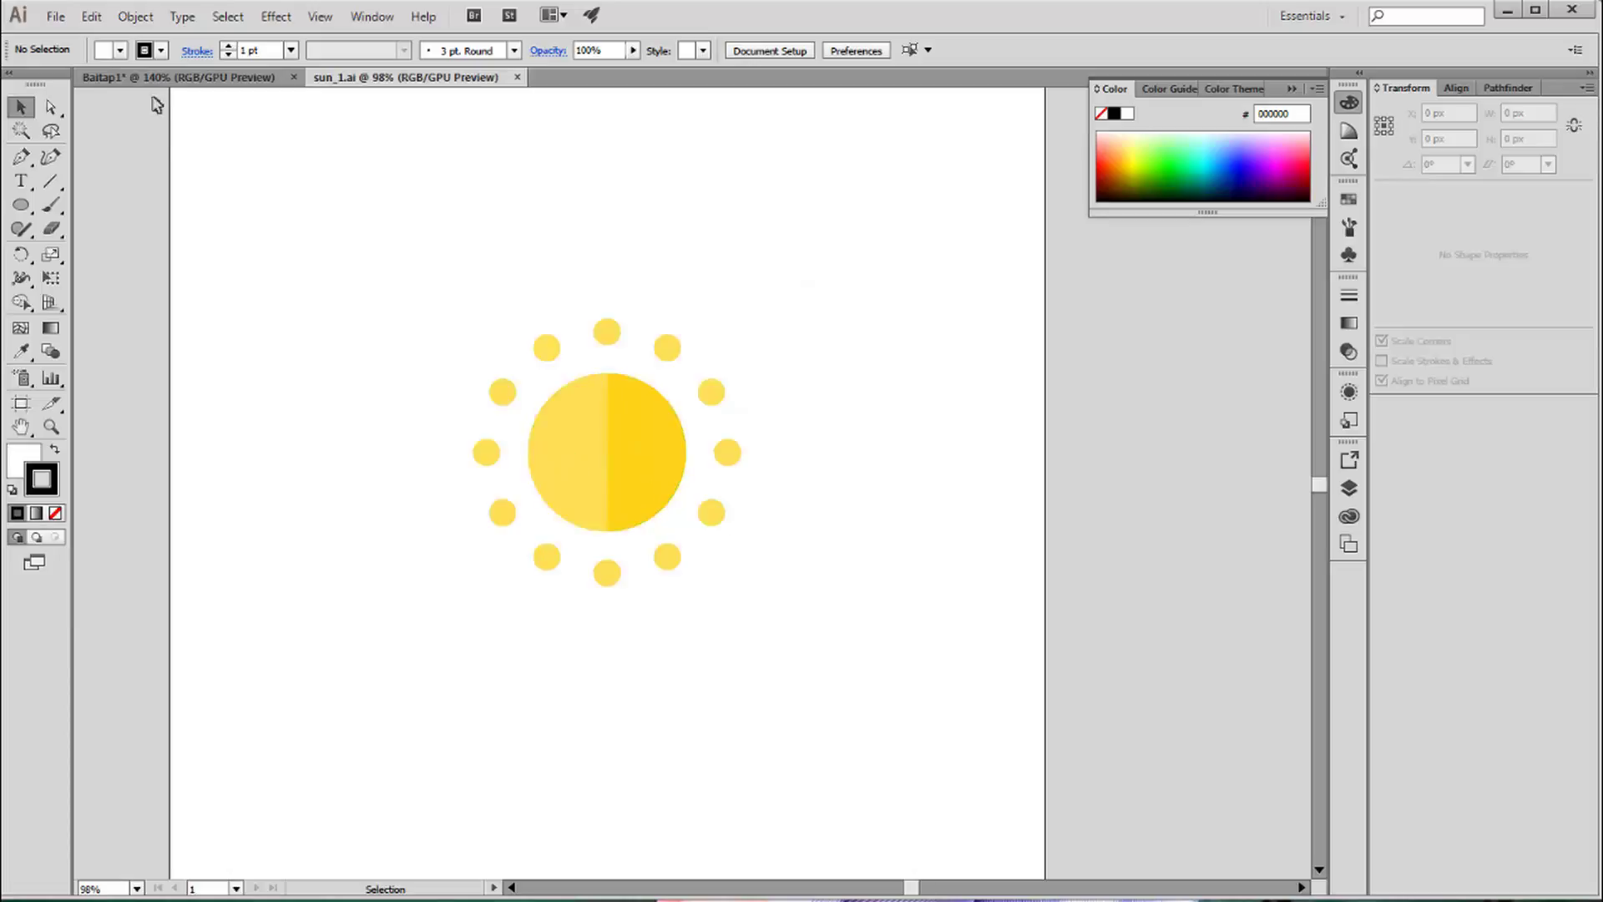
Step: Cut the big yellow circle vertically into halves with the Knife tool
key(ctrl+Tab)
click(674, 422)
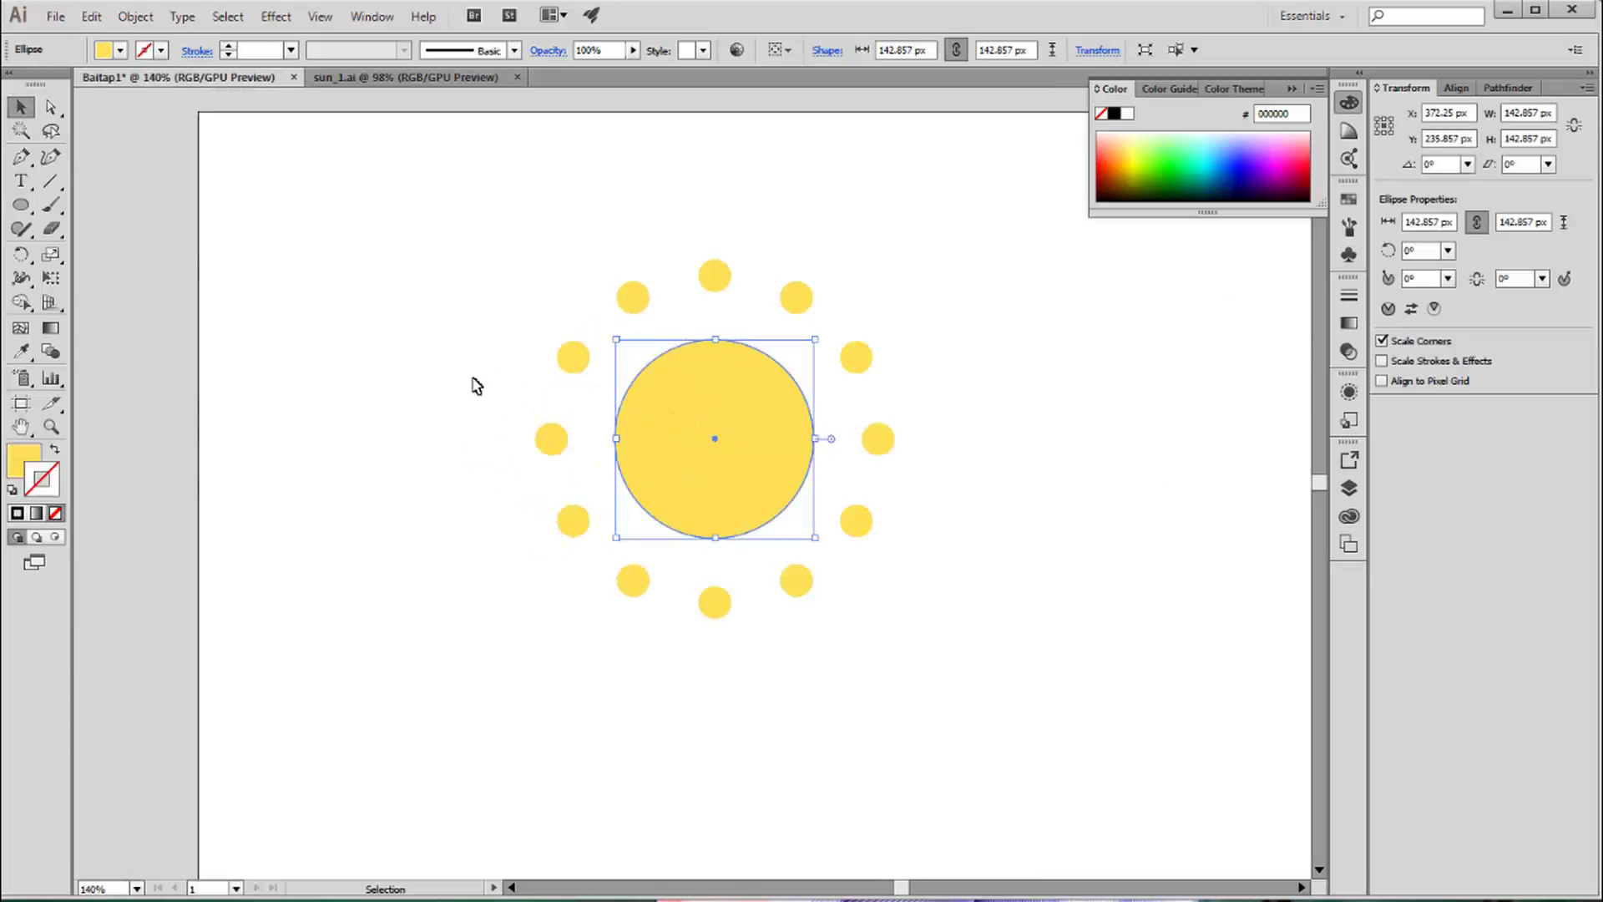
drag(52, 231, 127, 291)
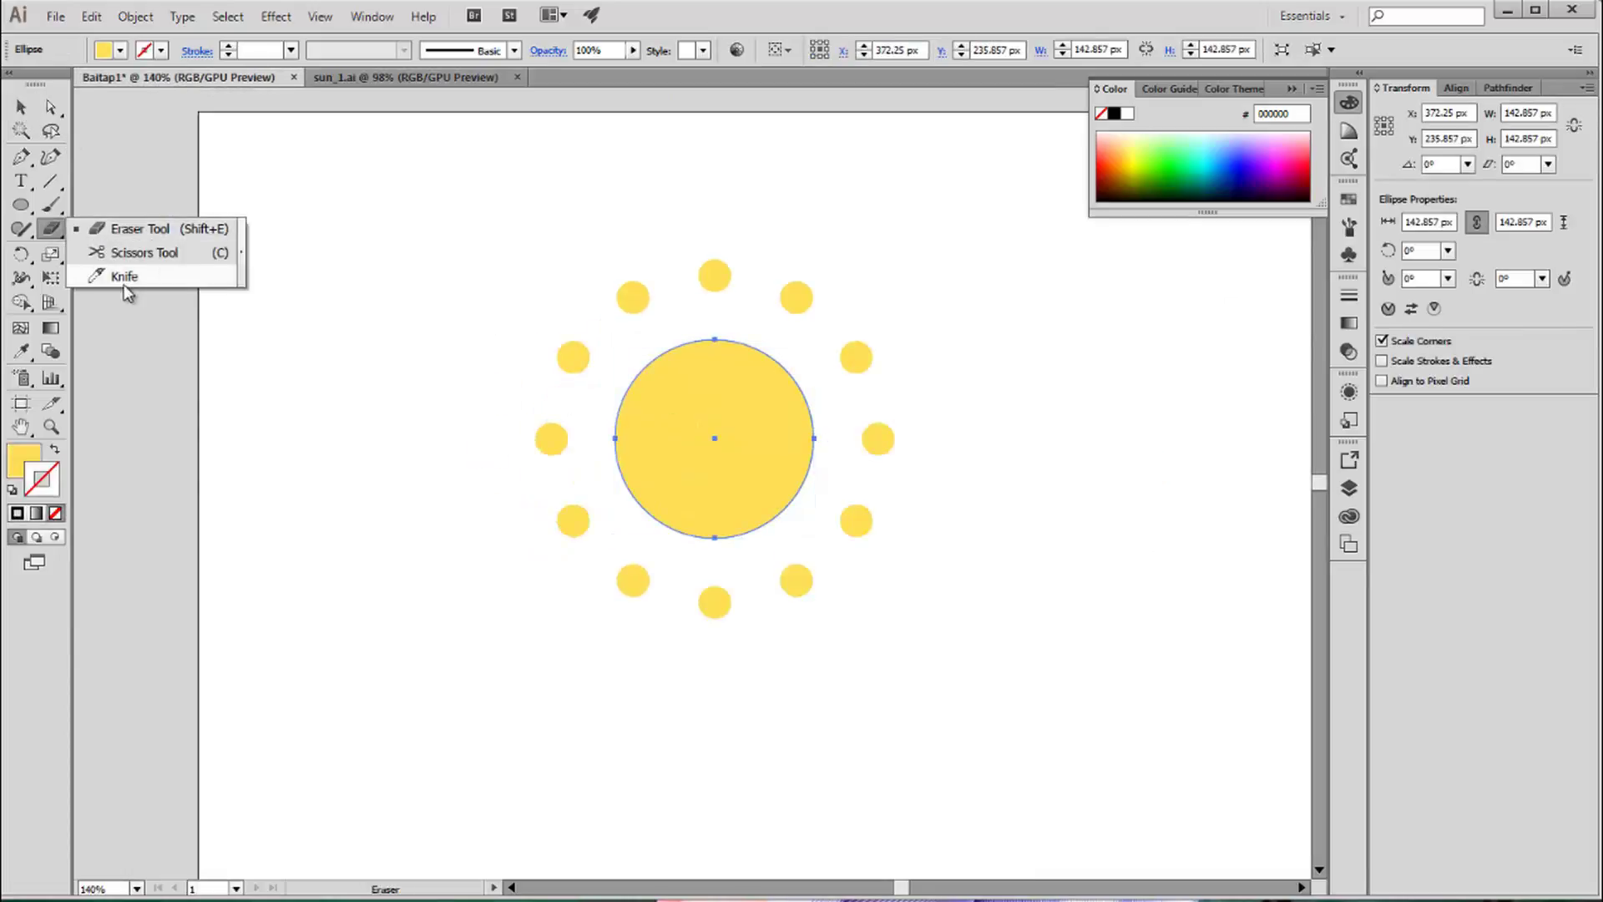
click(125, 277)
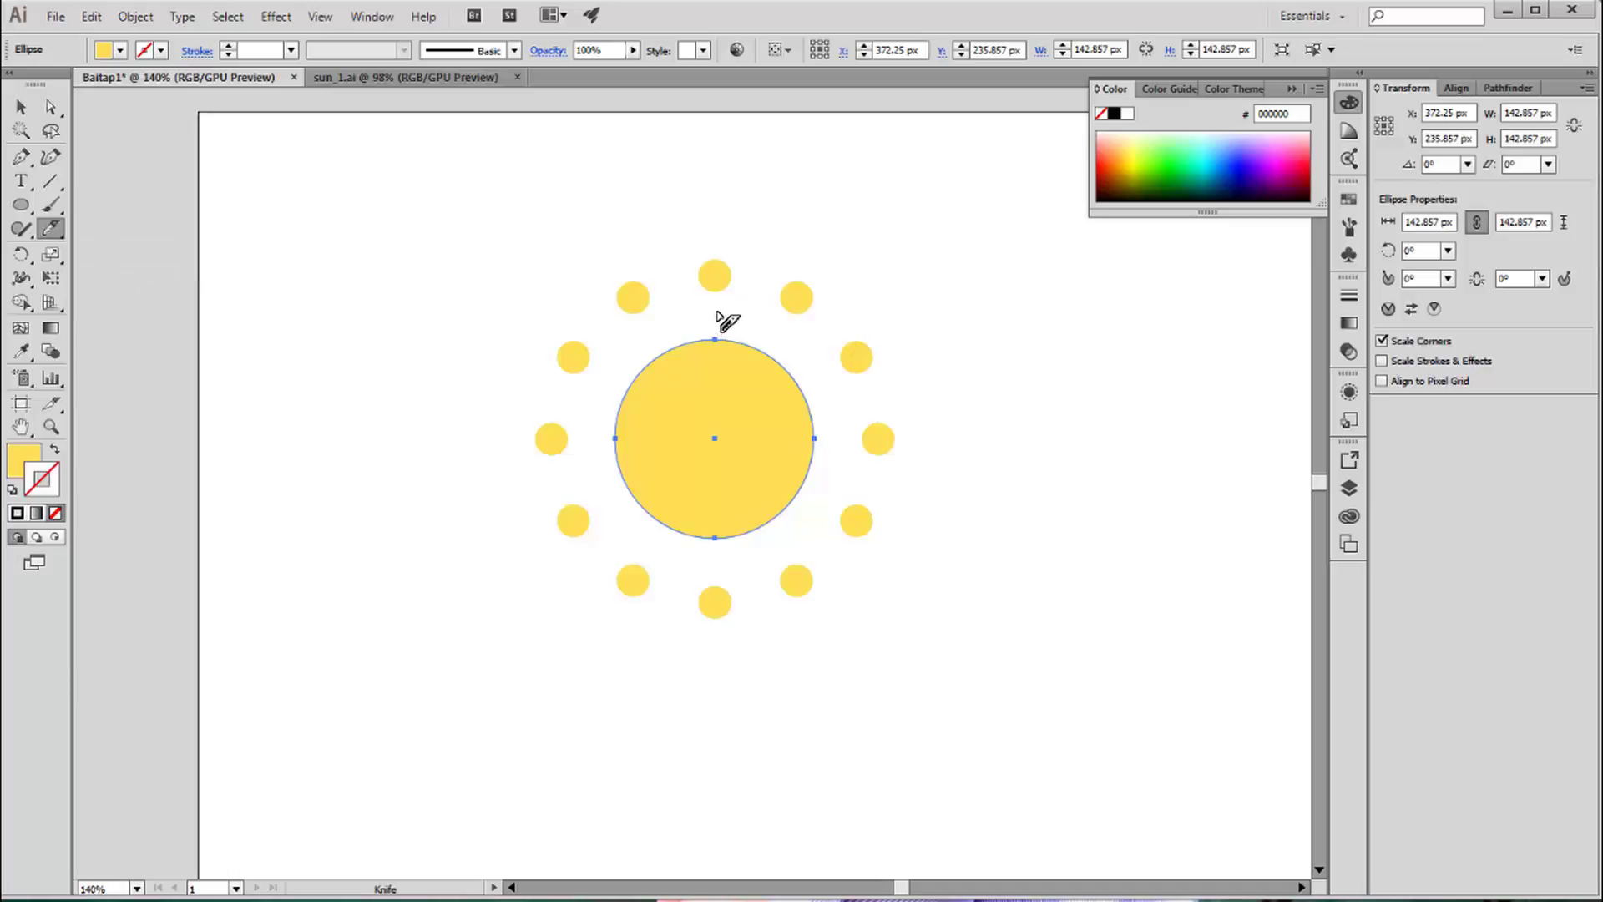
drag(714, 313, 717, 547)
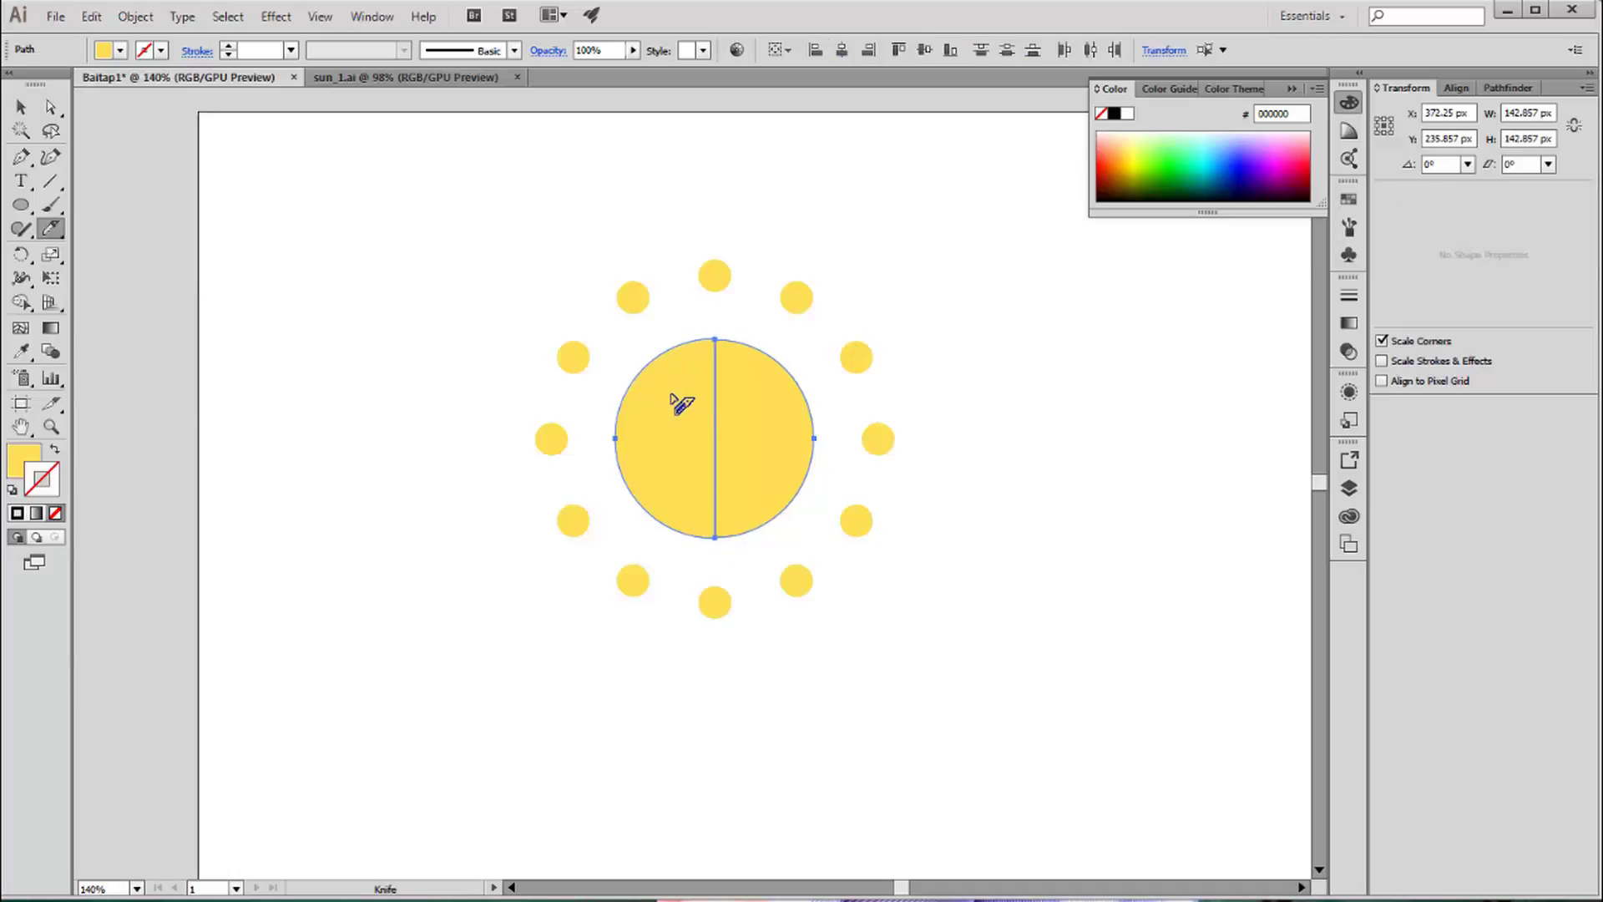
Step: Pull the right half aside with Direct Selection to check the cut, then undo
key(v)
click(773, 430)
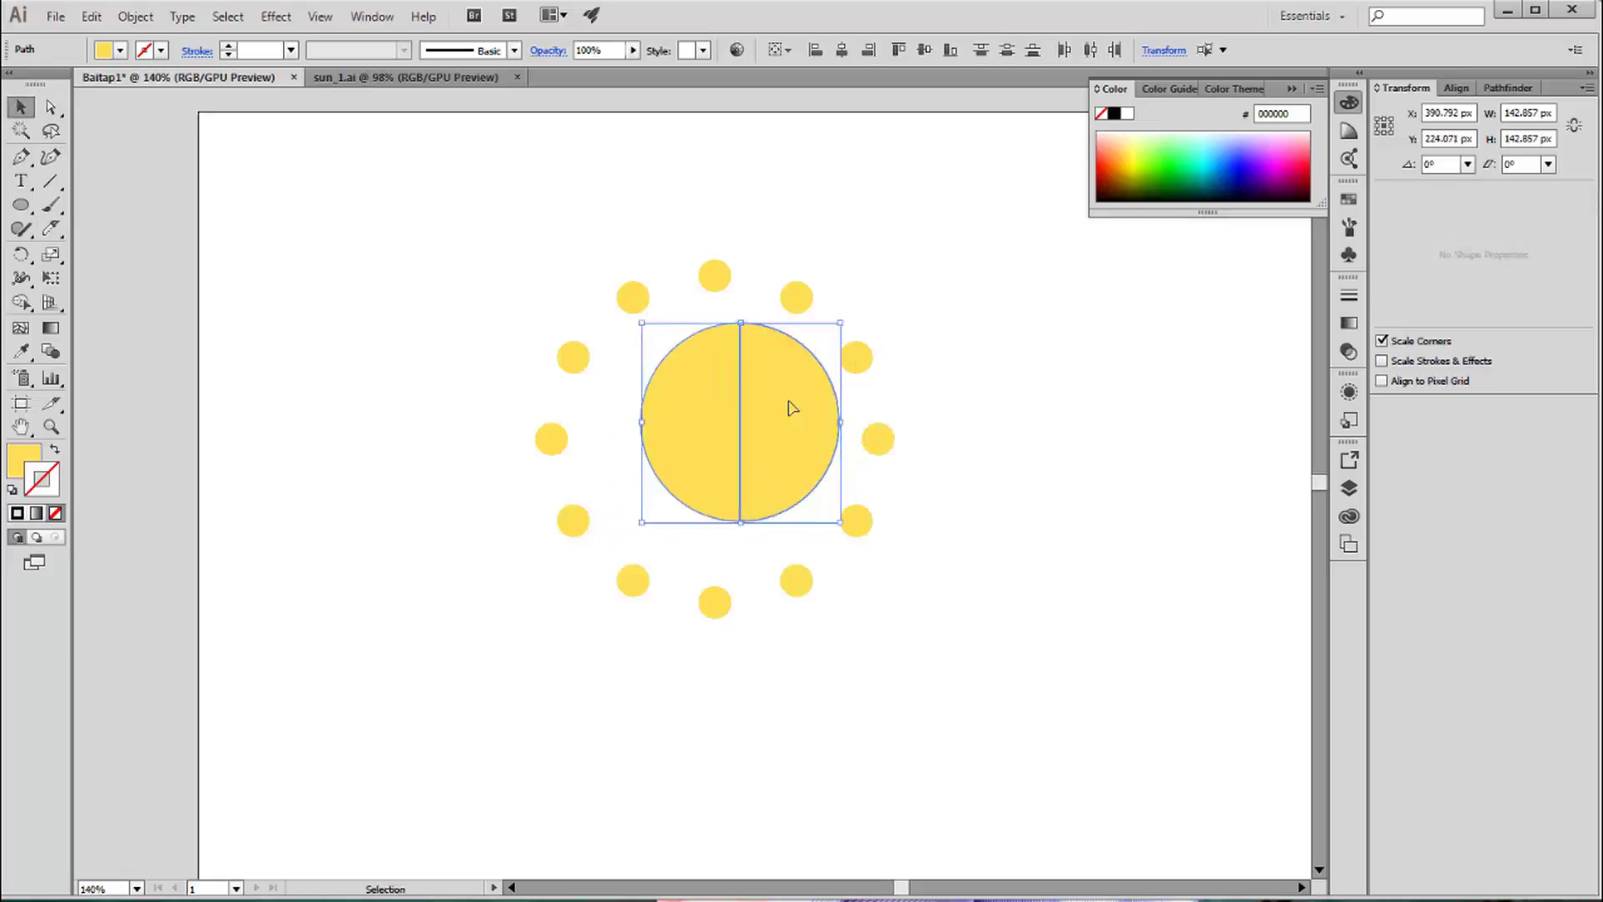
click(419, 205)
click(48, 107)
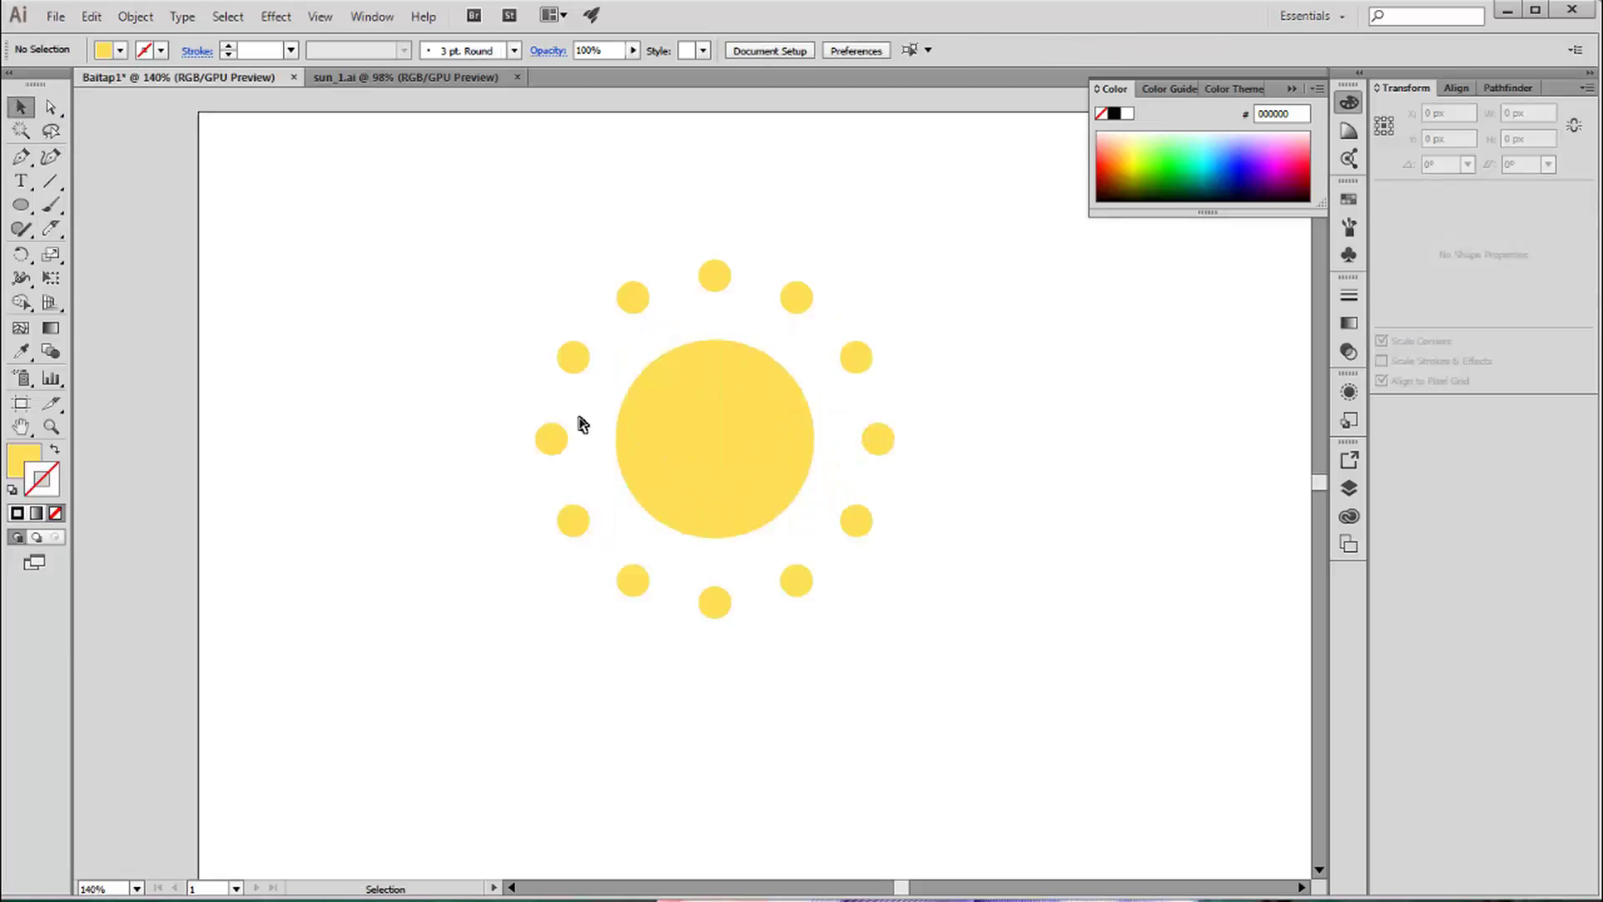
drag(760, 440, 802, 440)
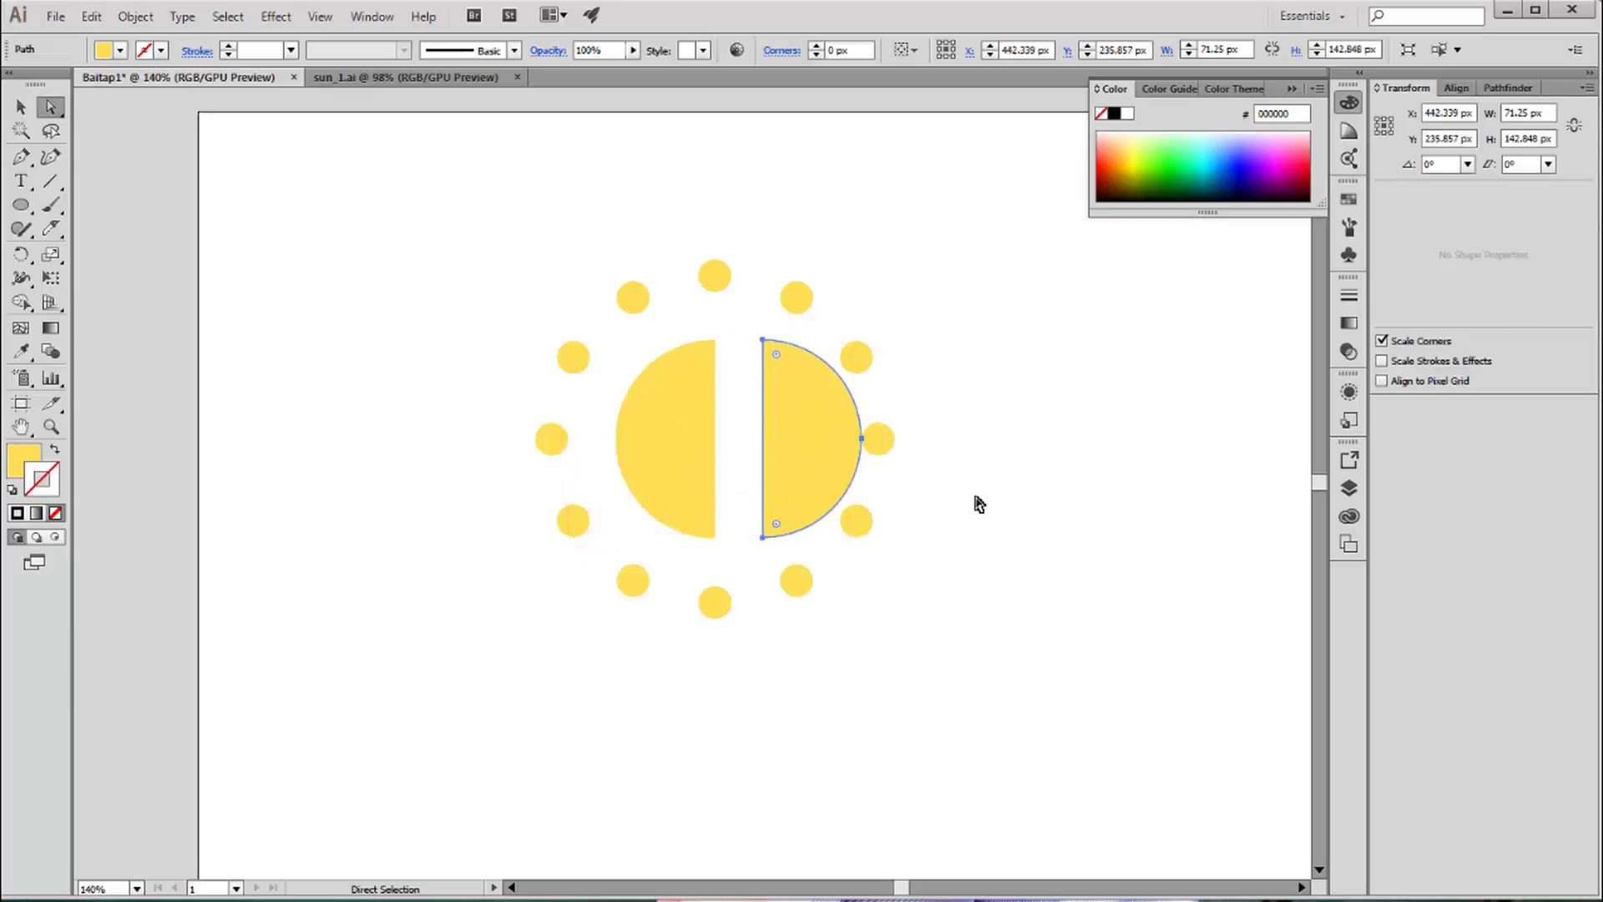
click(977, 501)
key(ctrl+z)
Step: Fill the sun's right half with darker yellow FFD31A sampled from the reference
click(358, 80)
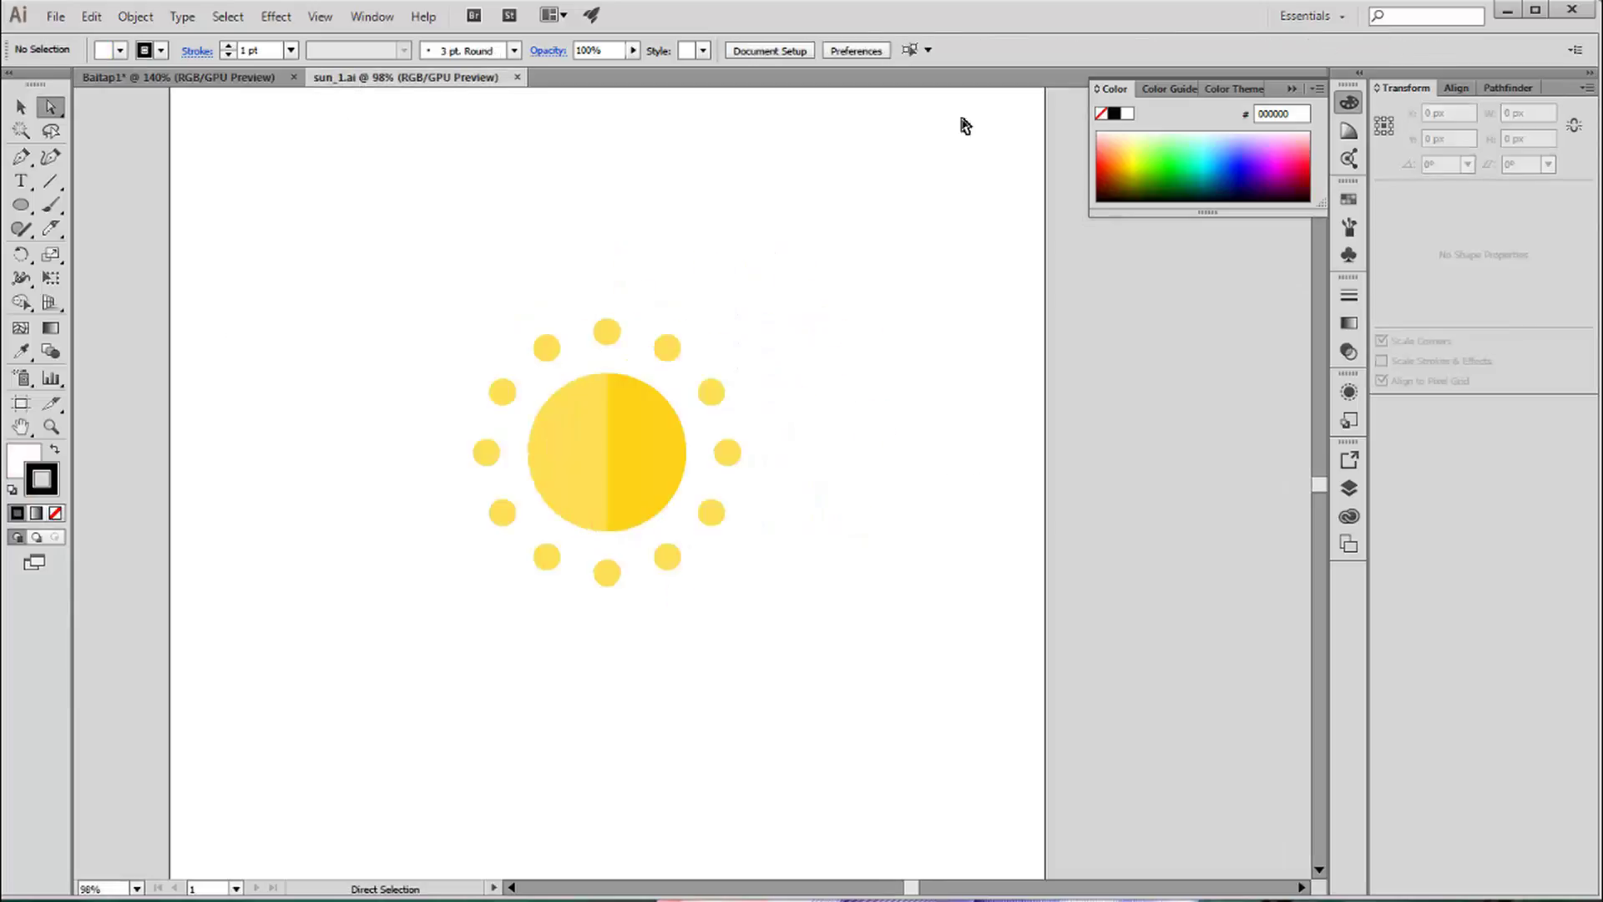
key(alt+Tab)
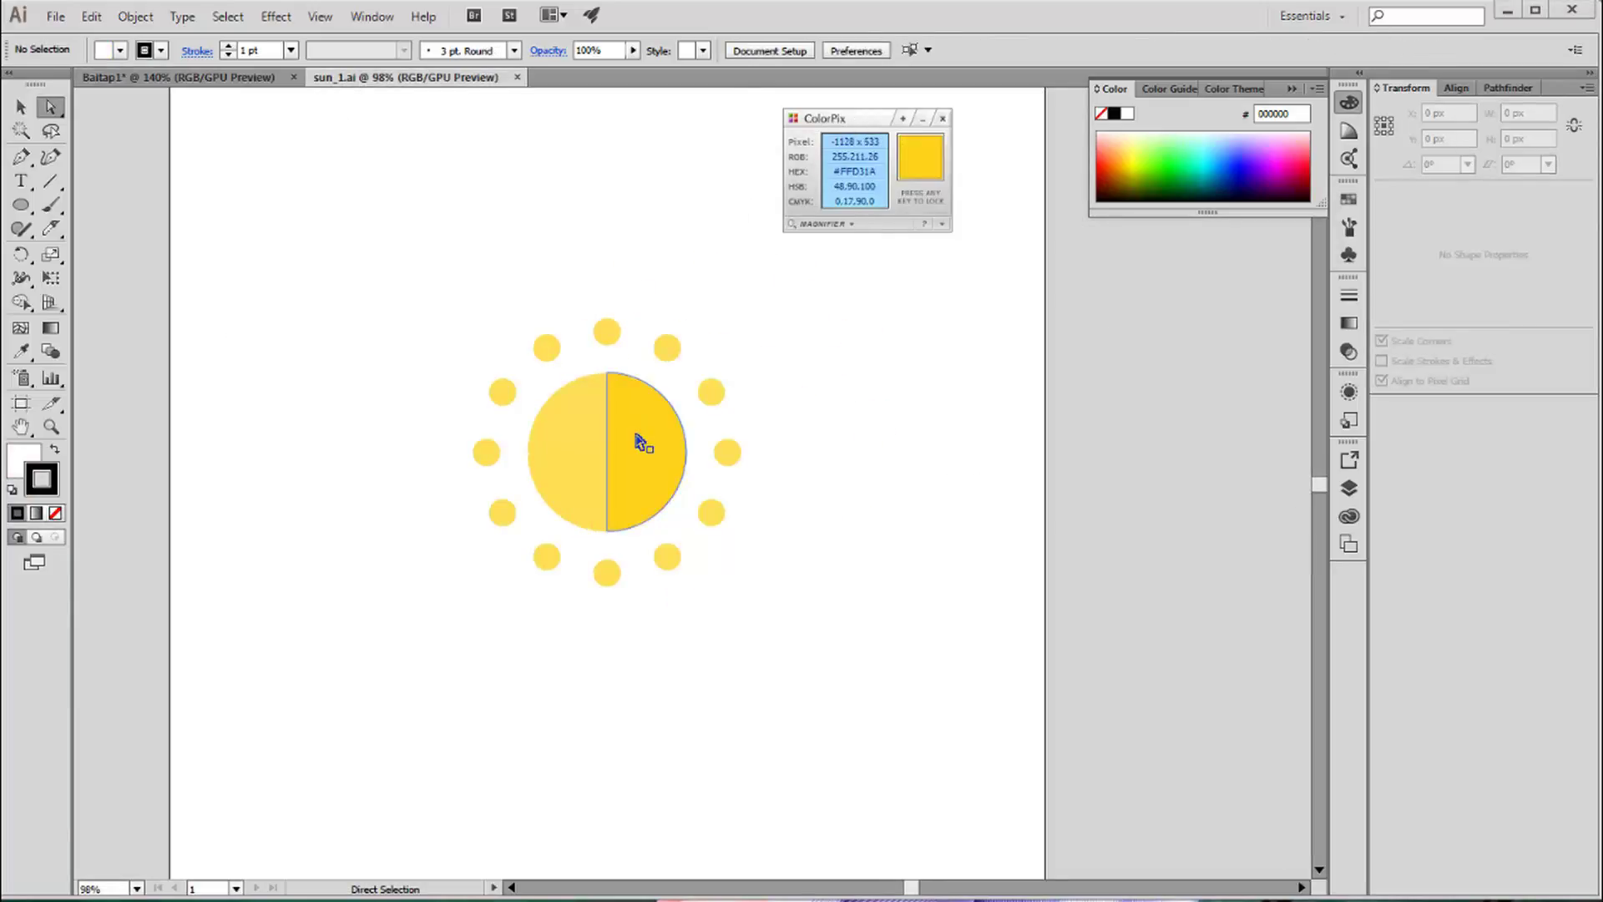
click(178, 76)
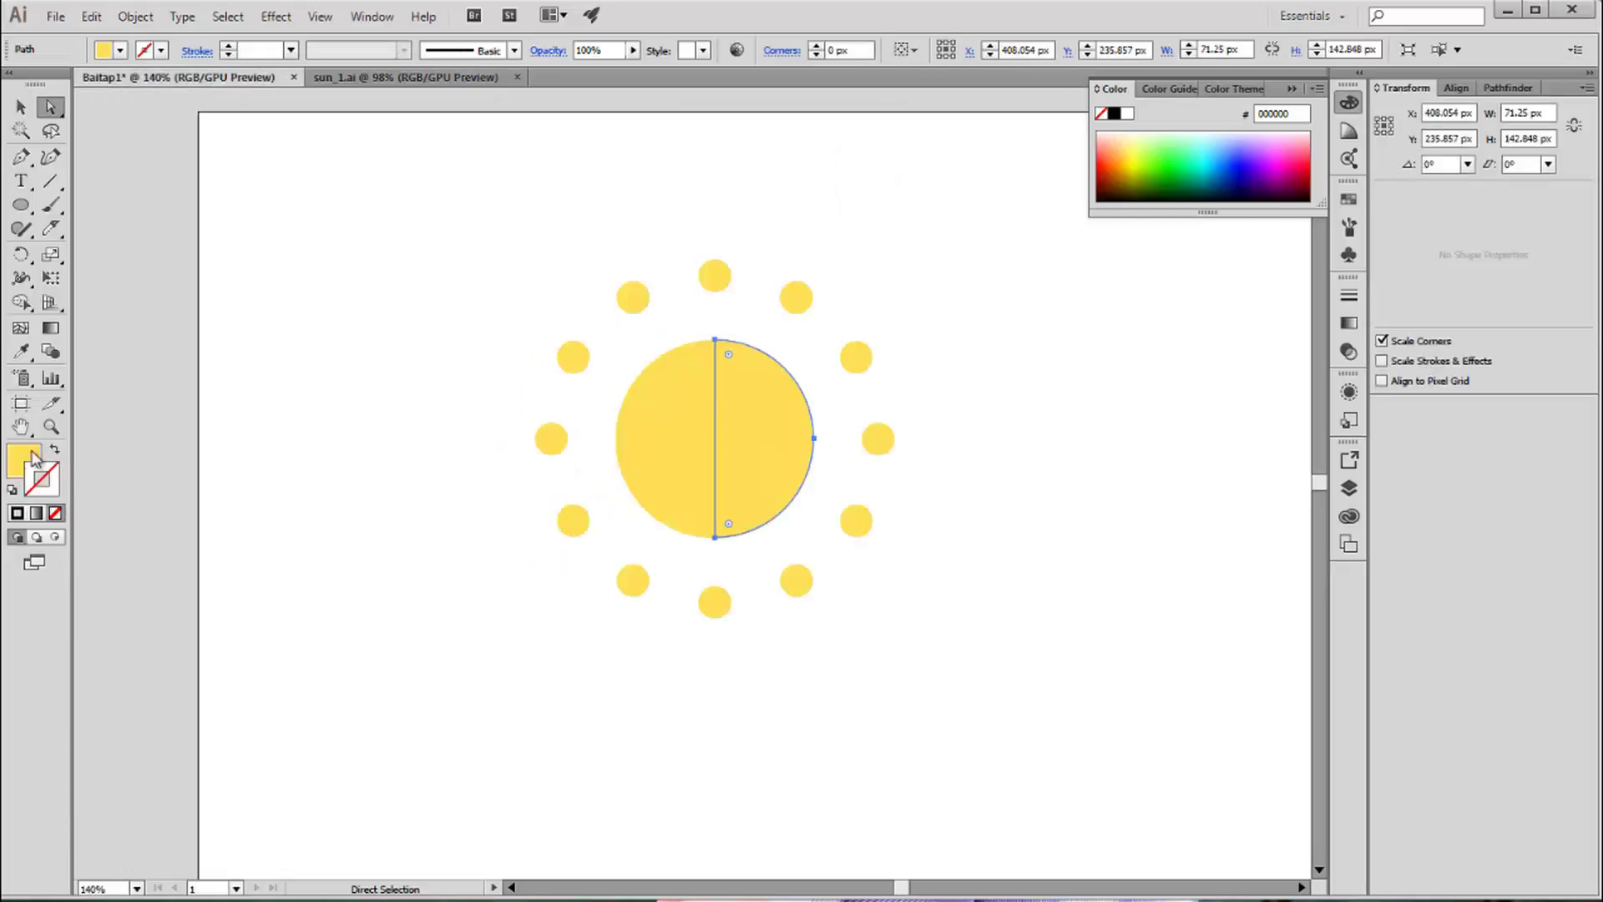
double_click(24, 460)
text(FFD31A)
click(1192, 232)
click(1109, 415)
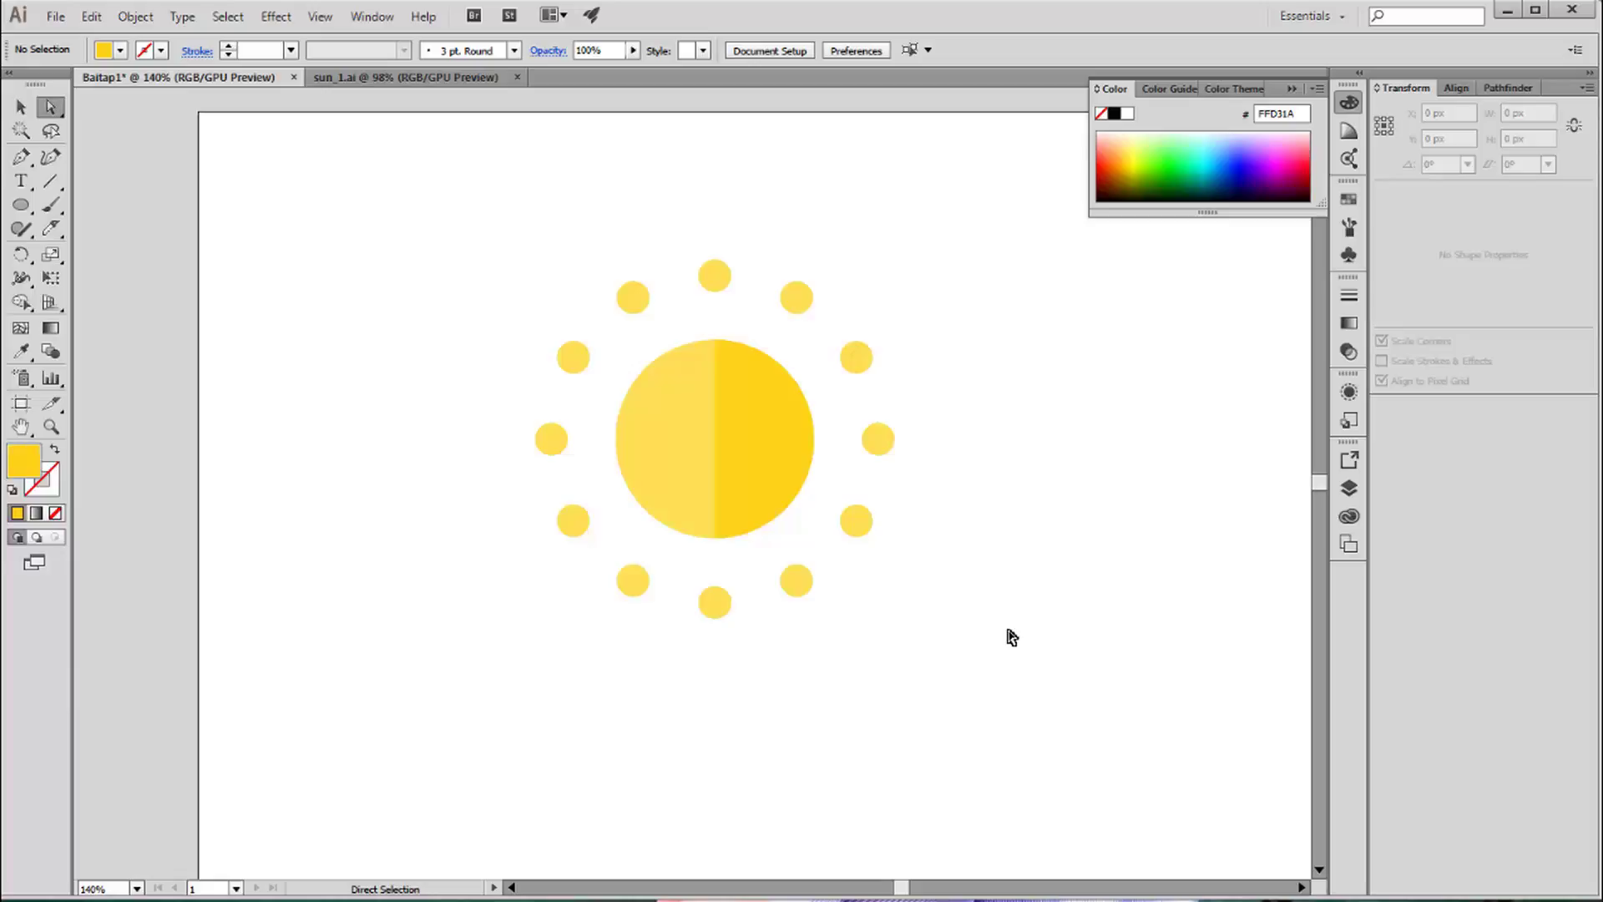
click(22, 107)
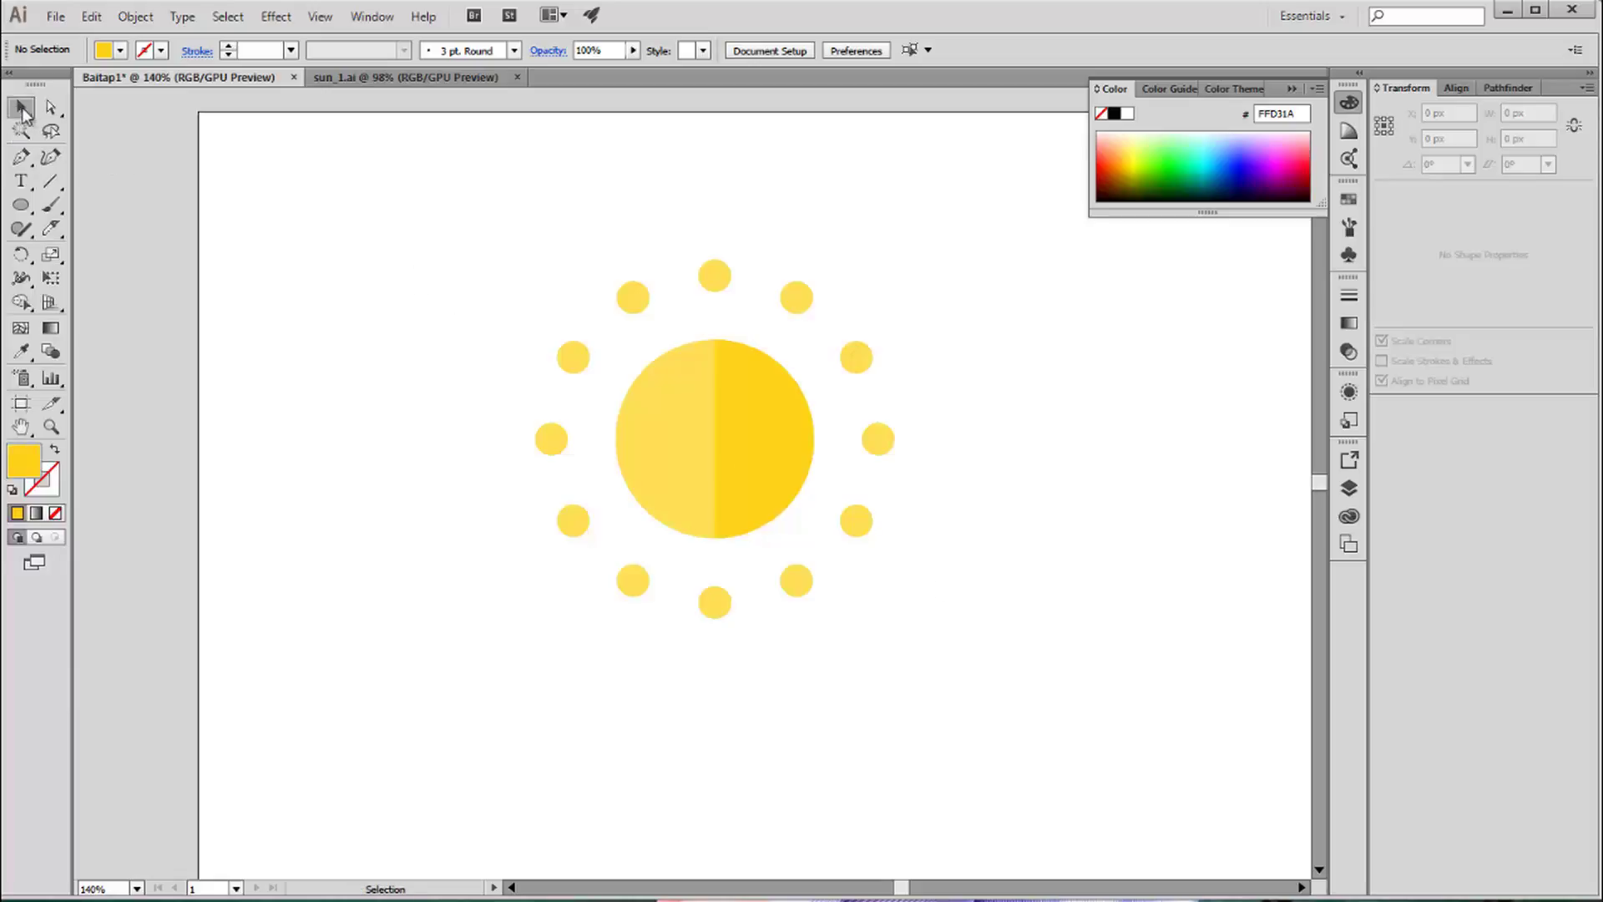
click(56, 109)
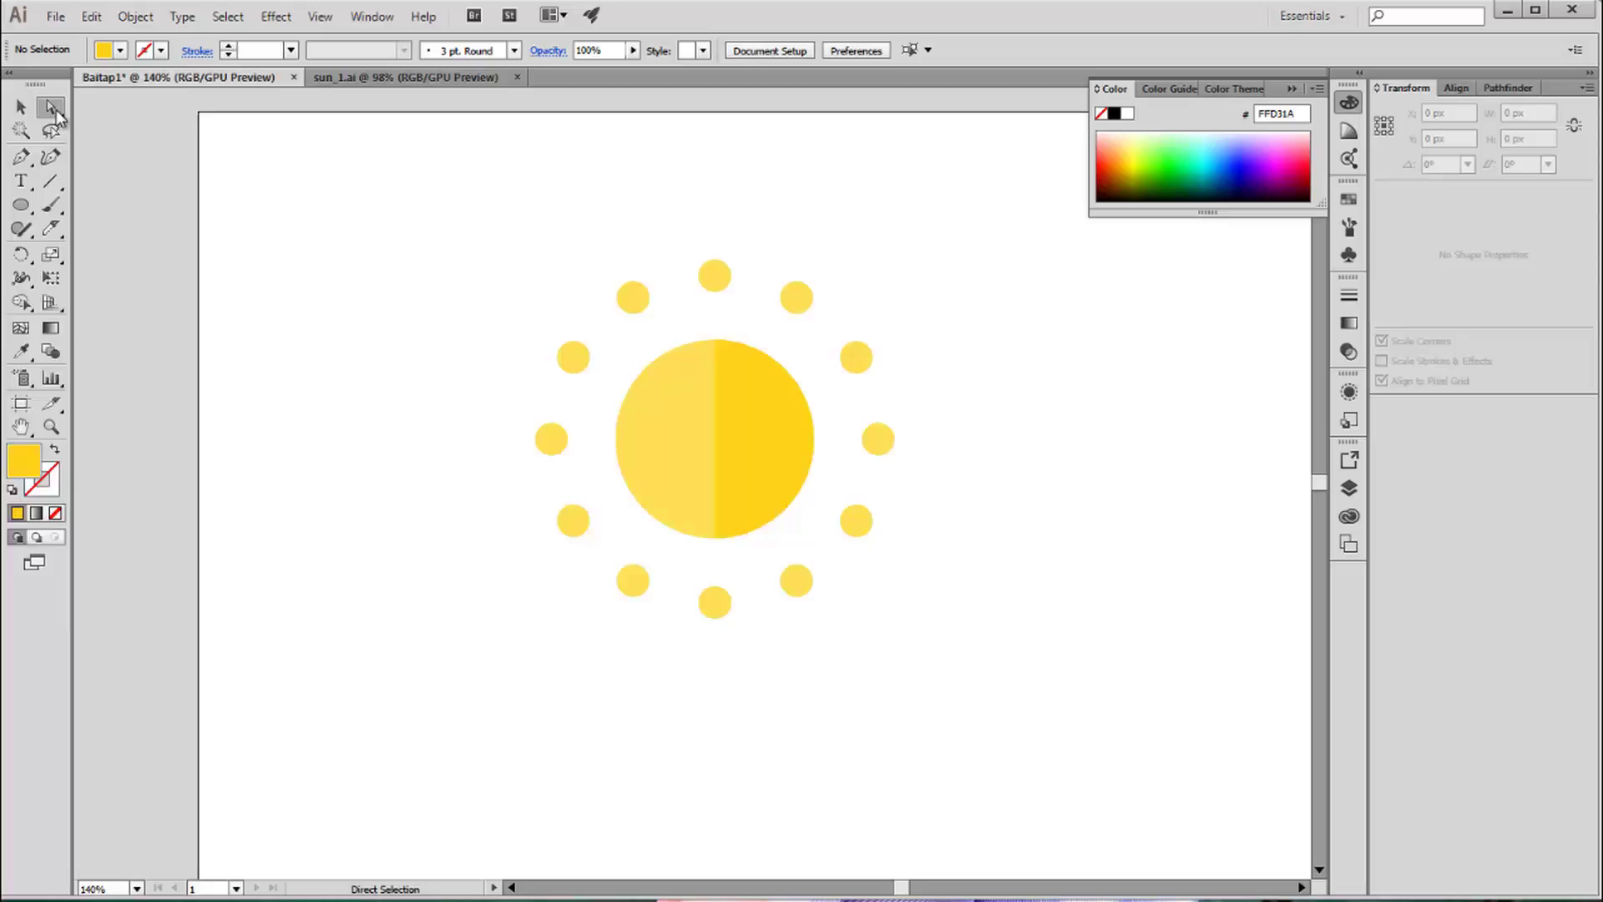
click(25, 208)
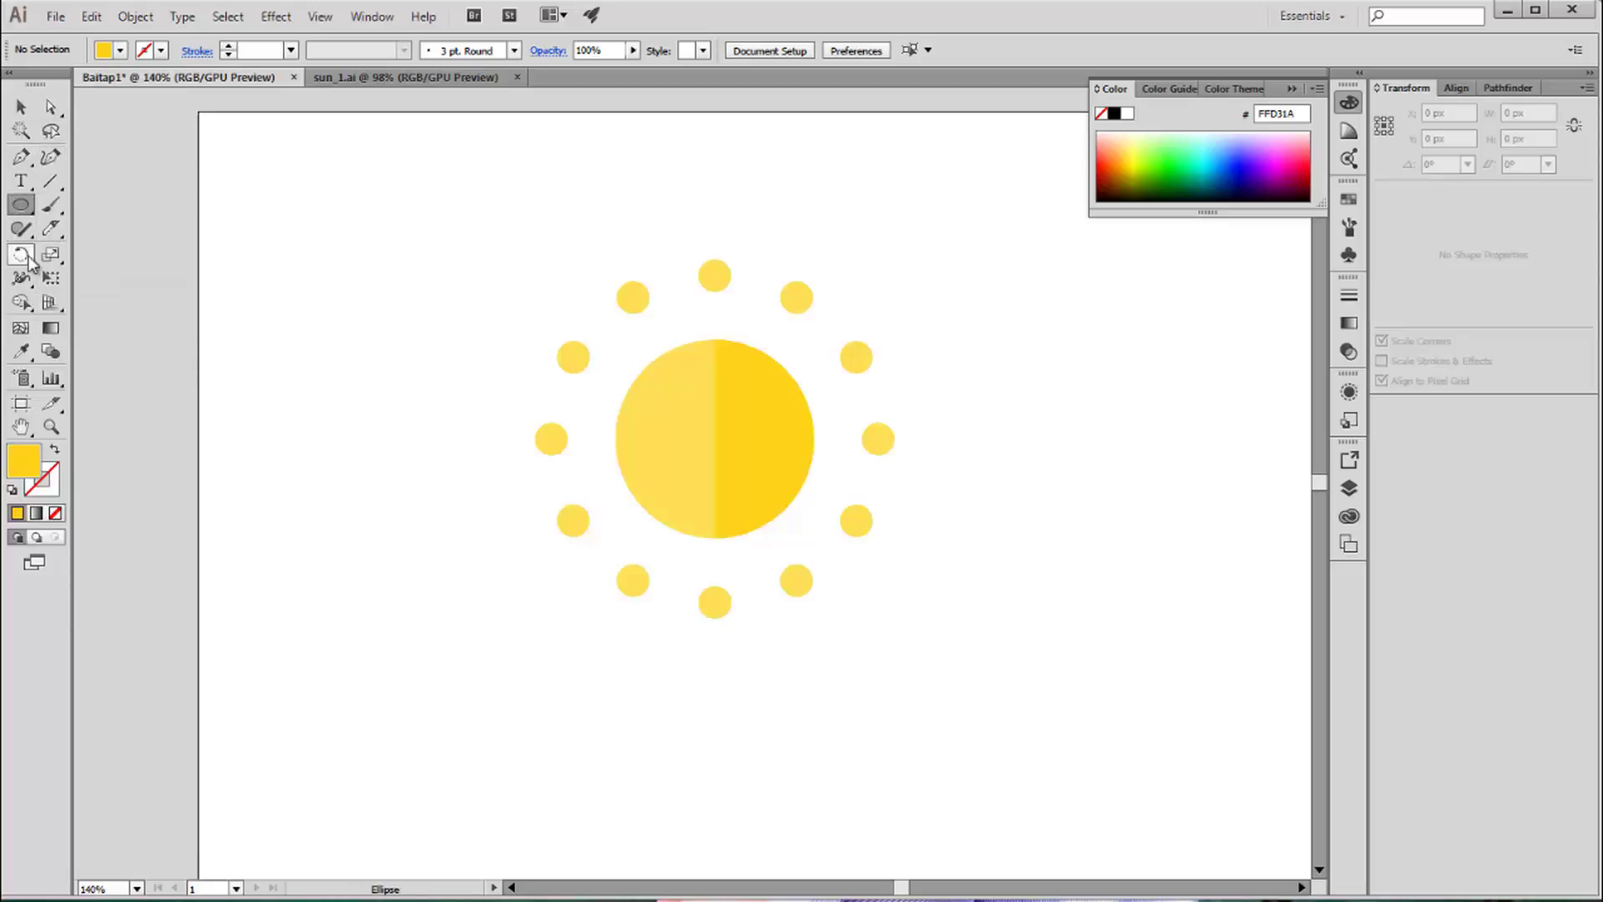
drag(52, 230, 125, 283)
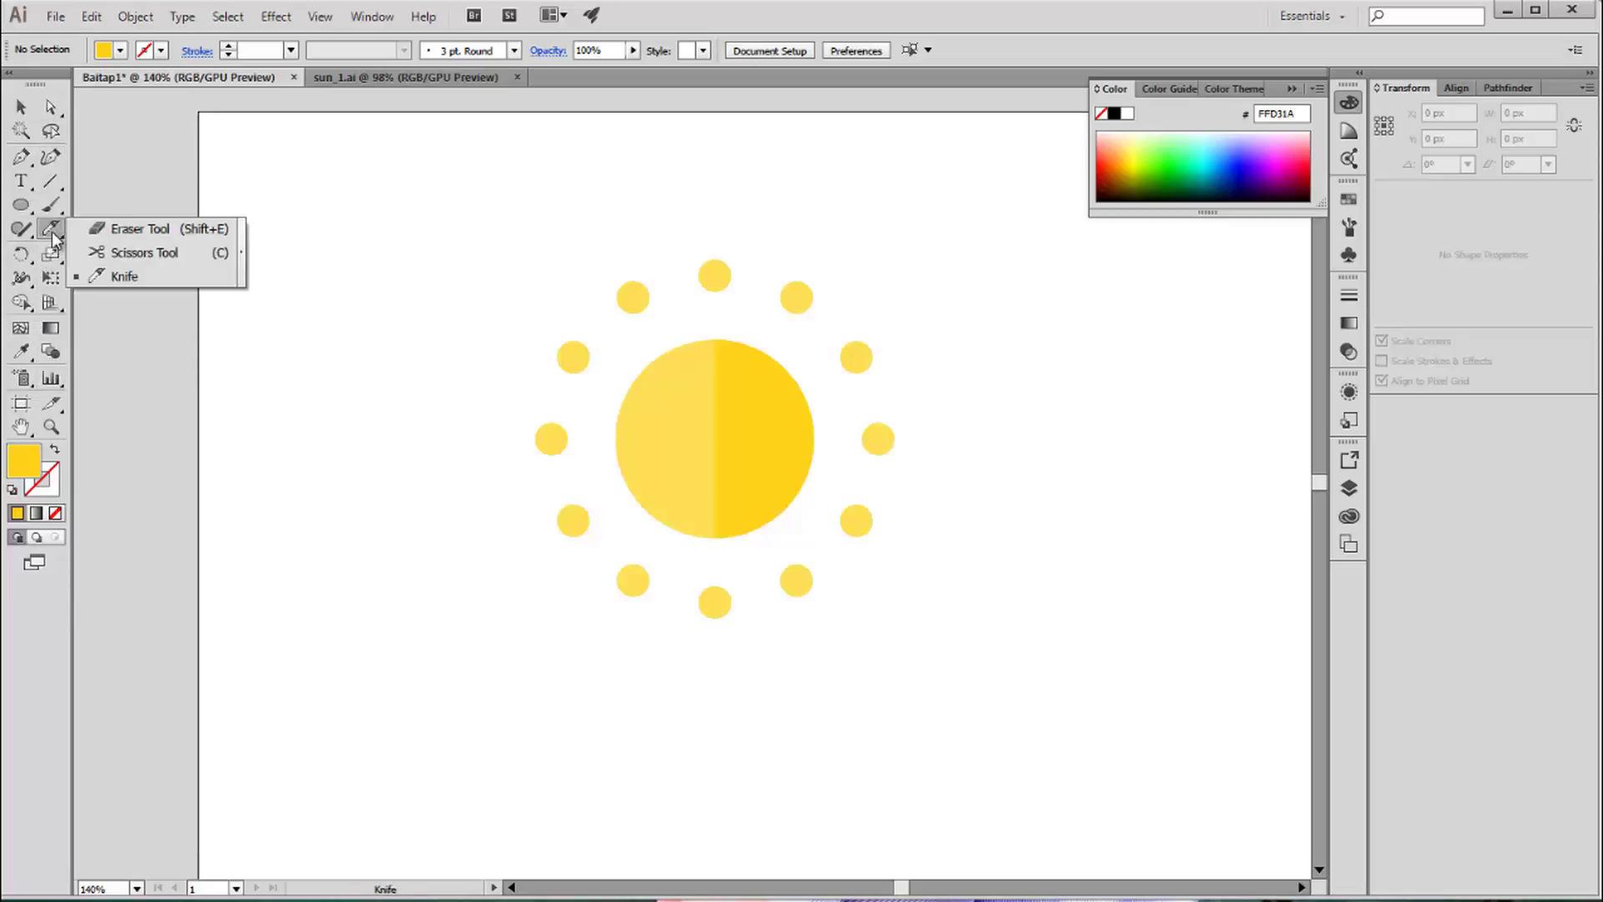
click(125, 283)
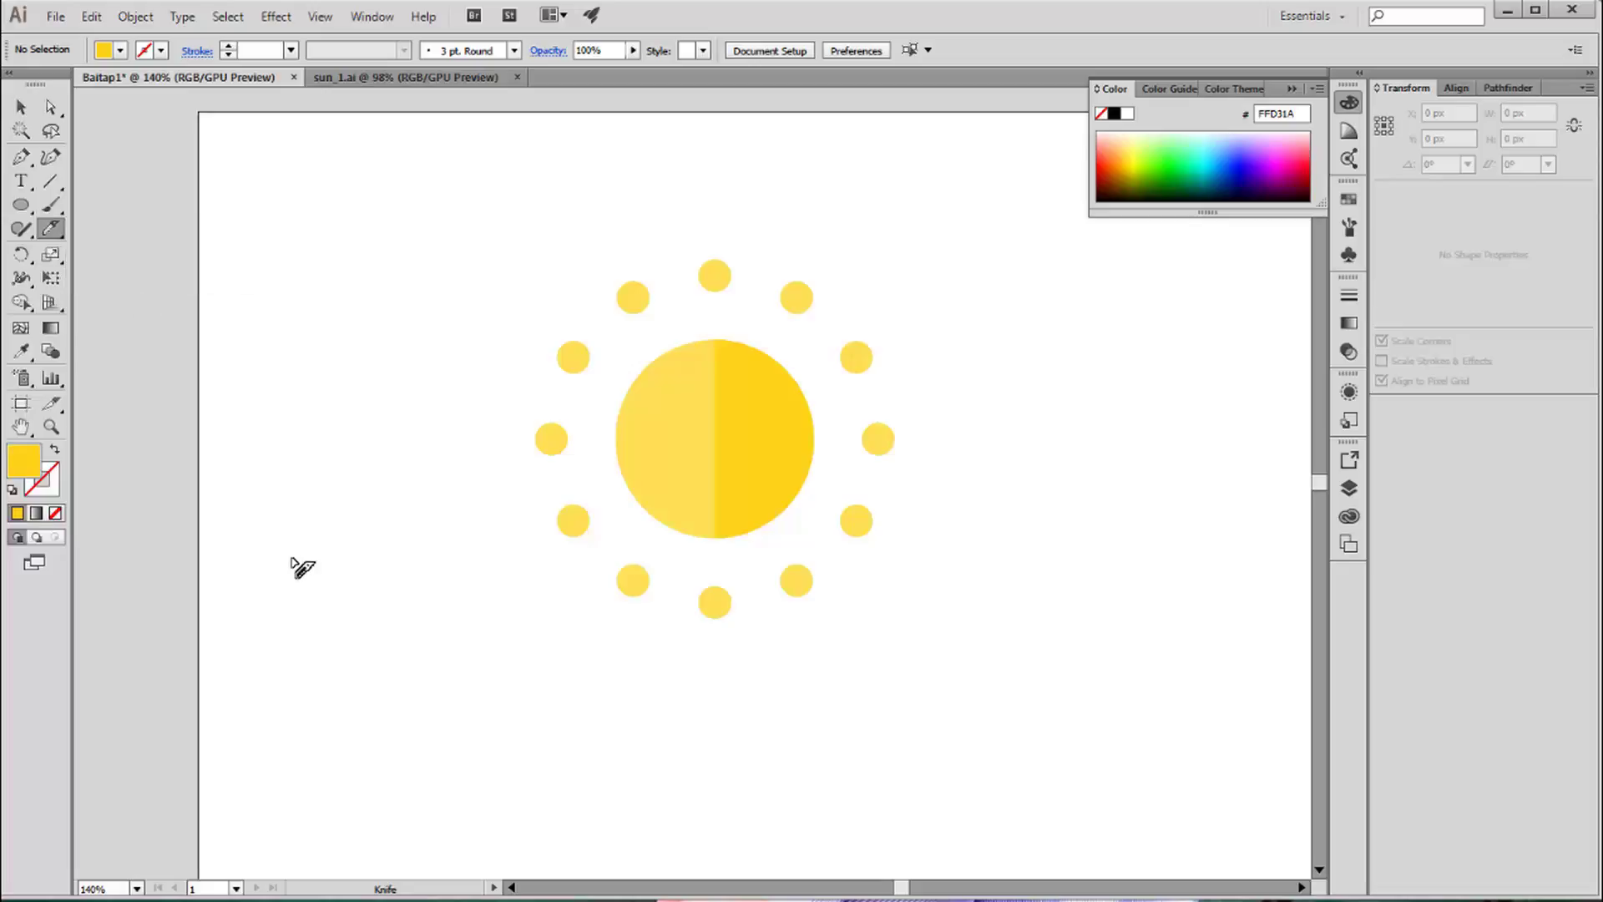
click(52, 492)
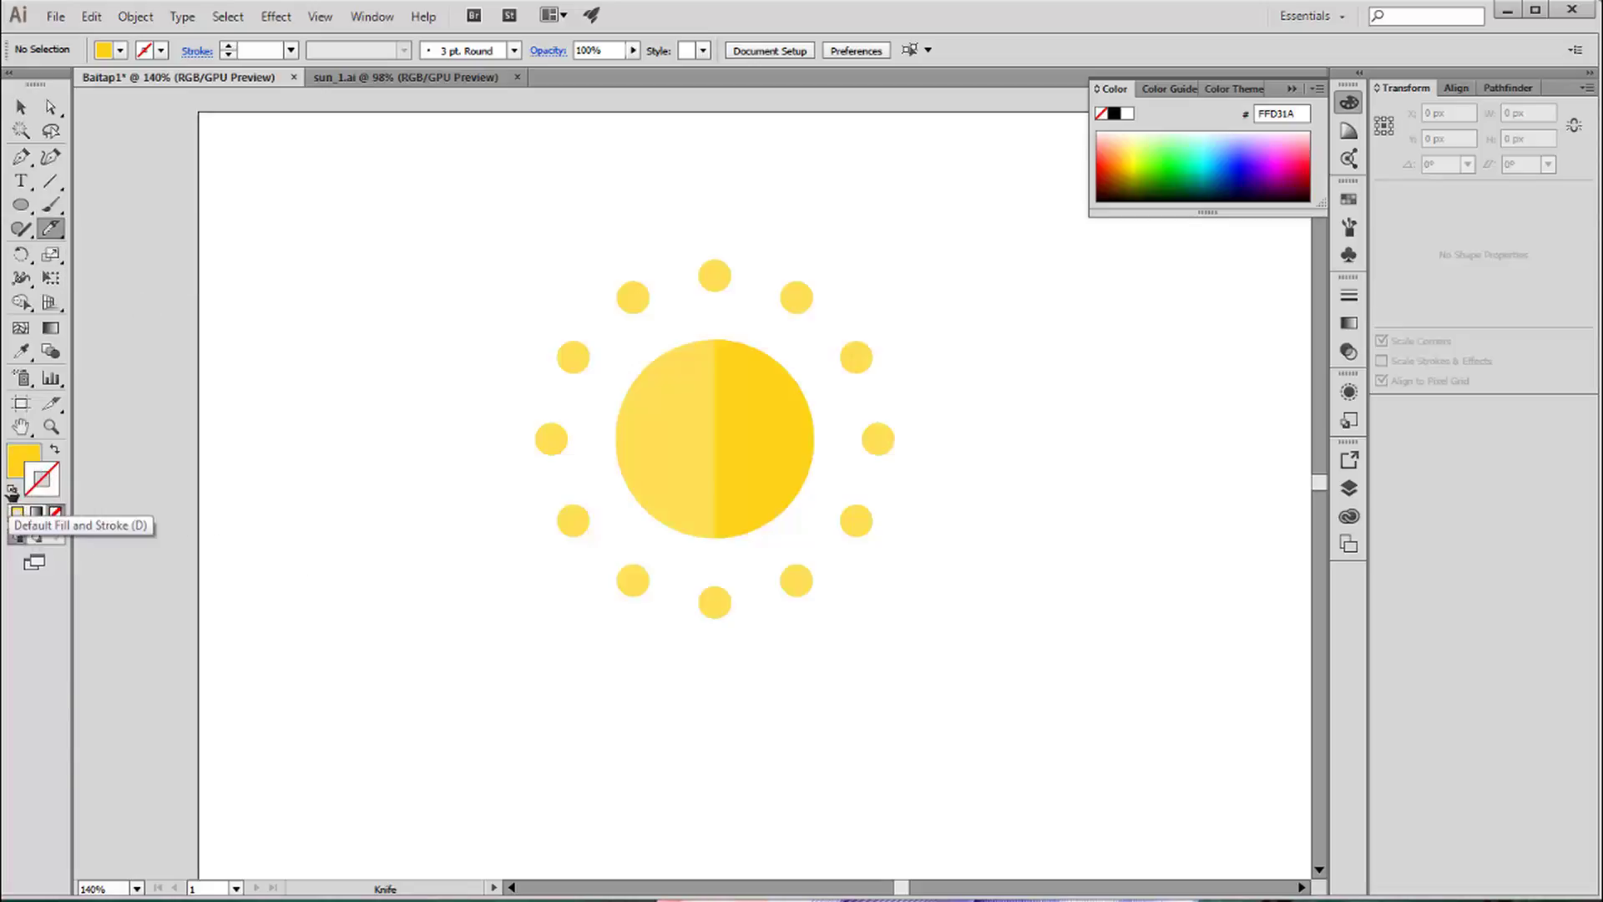
click(56, 514)
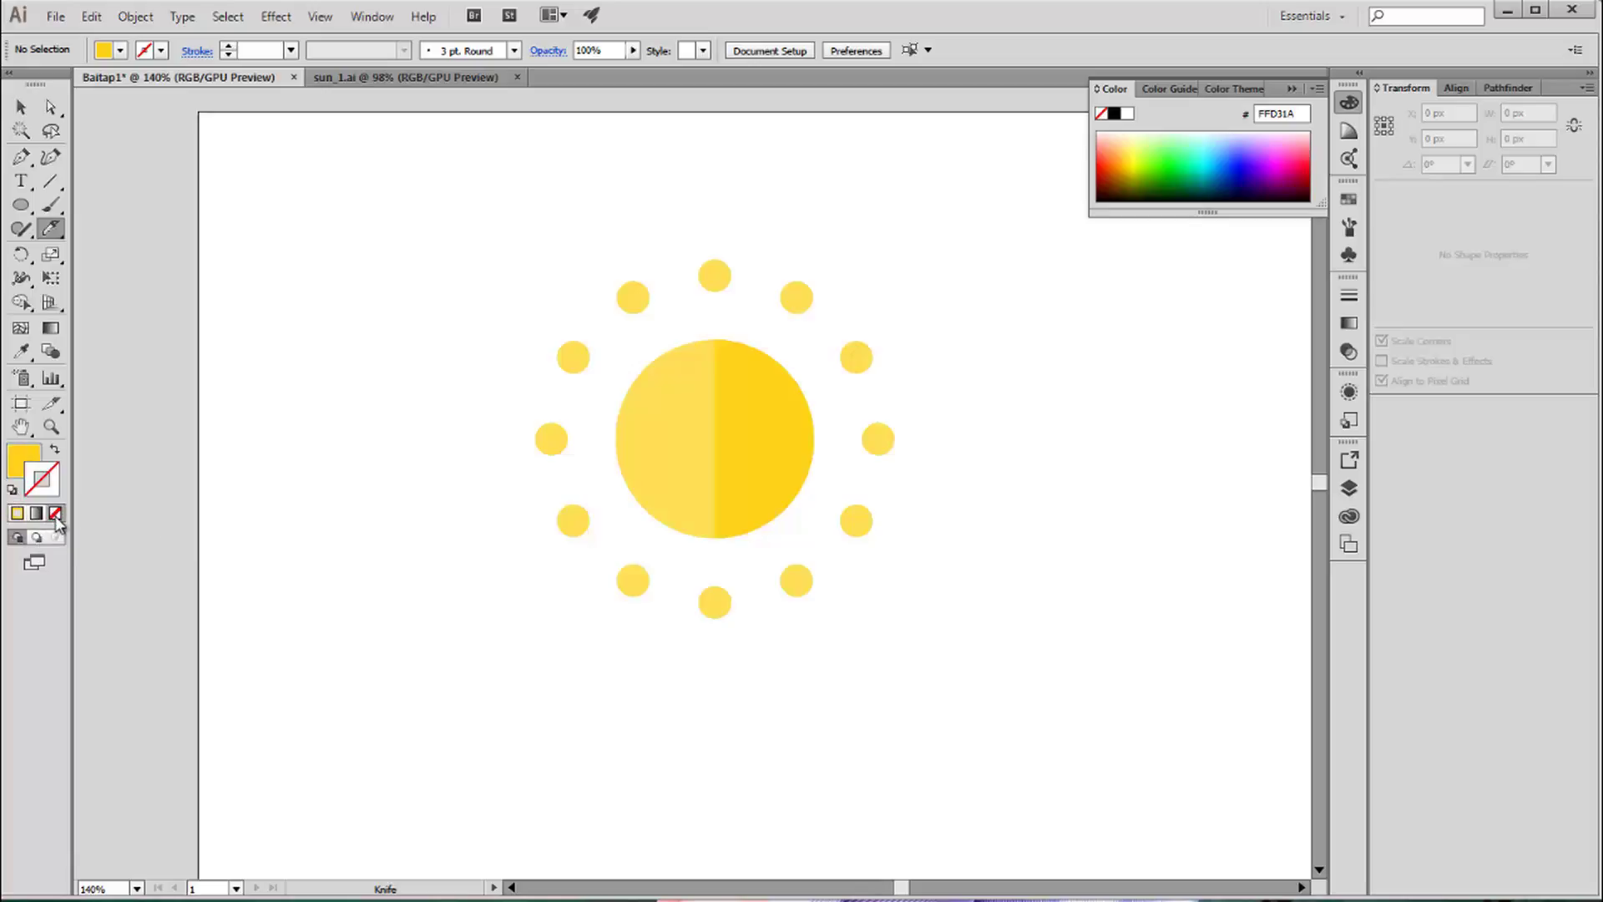